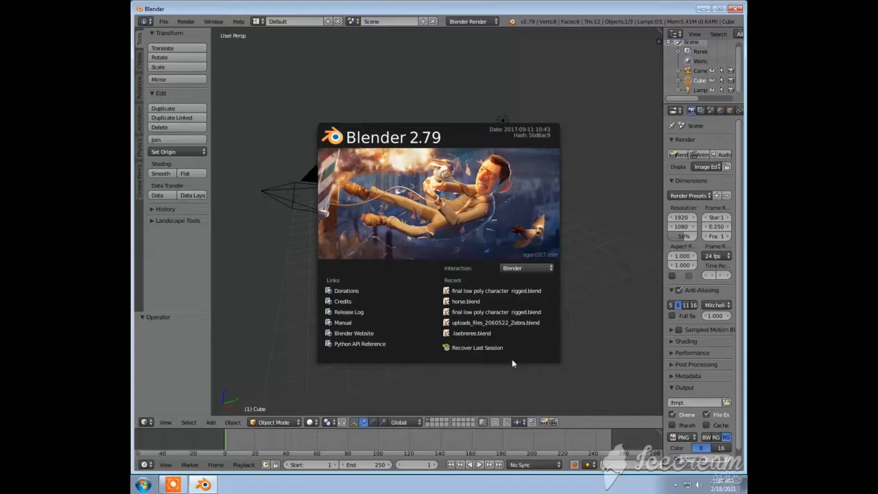
Reopen the splash screen and load the recent file "final low poly character rigged.blend".
{"action": "left_click", "coordinate": [595, 265]}
{"action": "key", "text": "Delete"}
{"action": "left_click", "coordinate": [238, 21]}
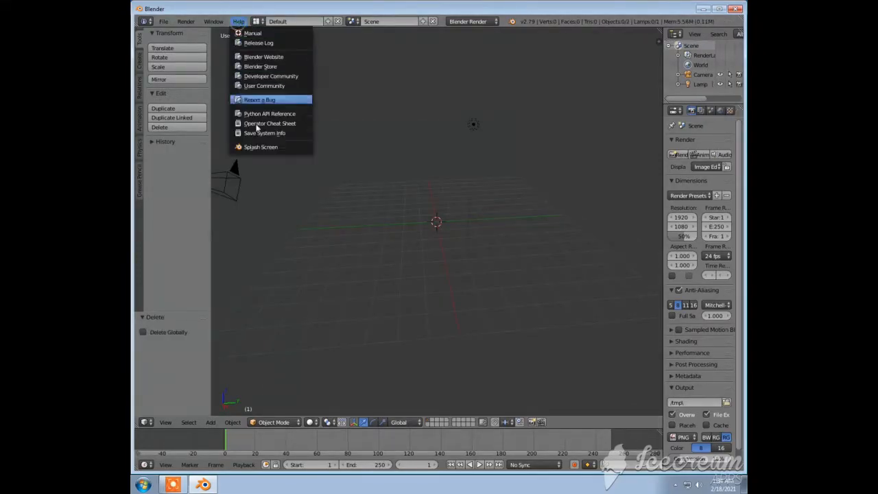
{"action": "left_click", "coordinate": [261, 148]}
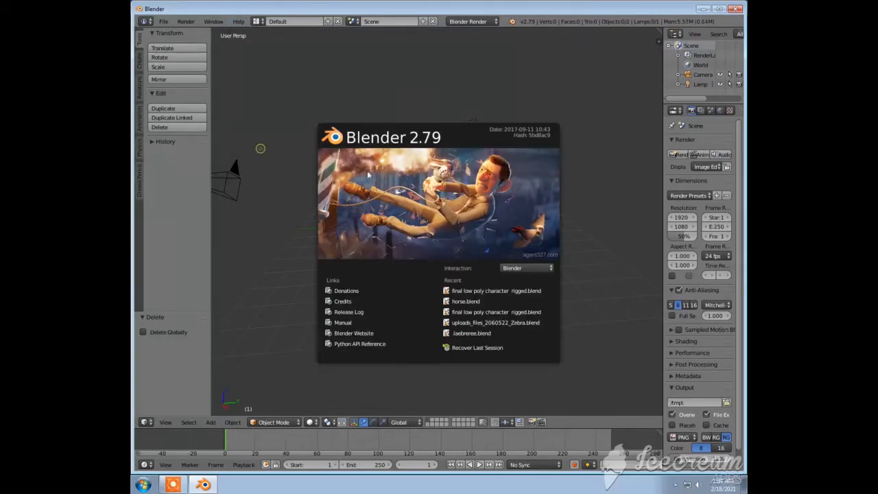
{"action": "left_click", "coordinate": [469, 291]}
{"action": "scroll", "coordinate": [433, 230], "scroll_direction": "down", "scroll_amount": 6}
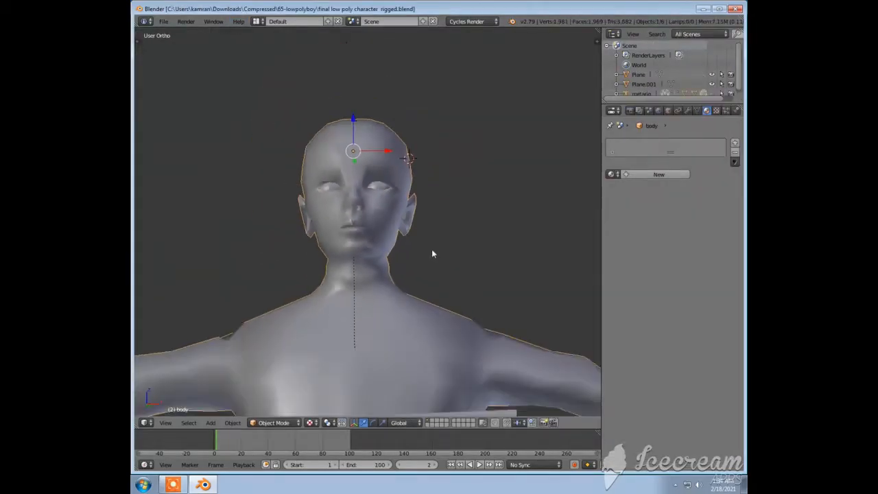
Raise the plane in front of the character to torso height and scale it taller along the Z axis.
{"action": "middle_click_drag", "start_coordinate": [410, 339], "coordinate": [423, 332]}
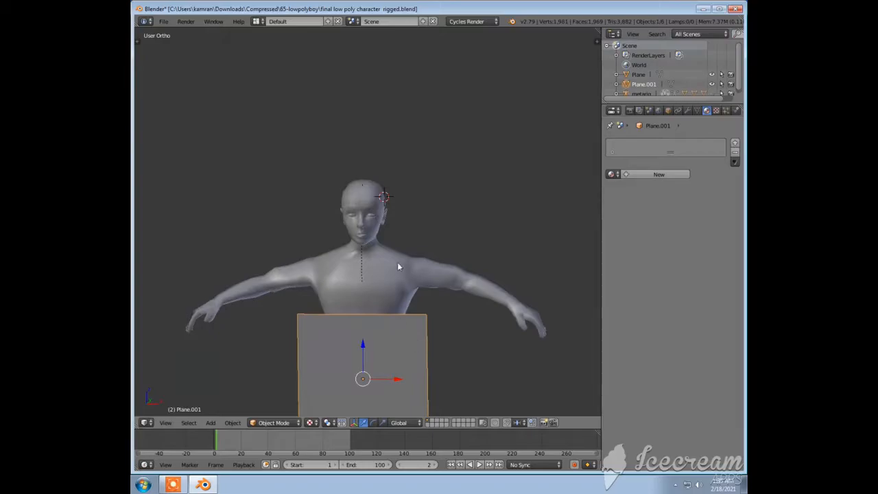
{"action": "scroll", "coordinate": [403, 347], "scroll_direction": "down", "scroll_amount": 2}
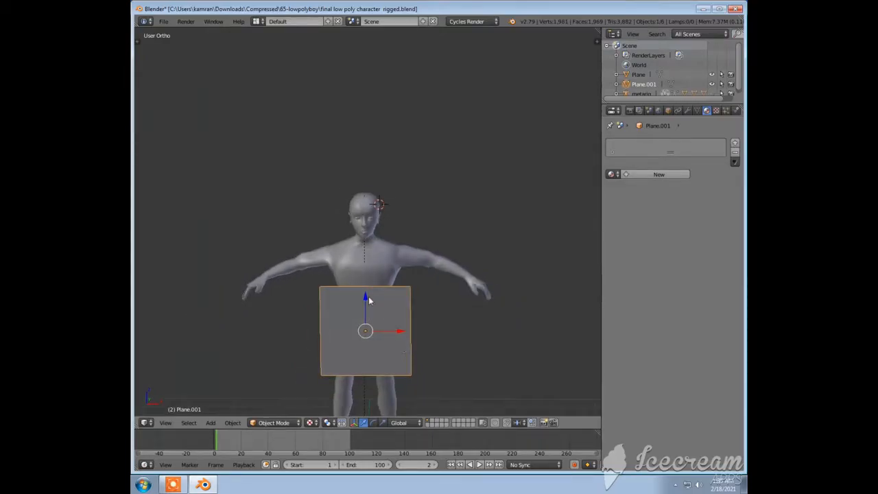
{"action": "left_click_drag", "start_coordinate": [367, 297], "coordinate": [369, 268]}
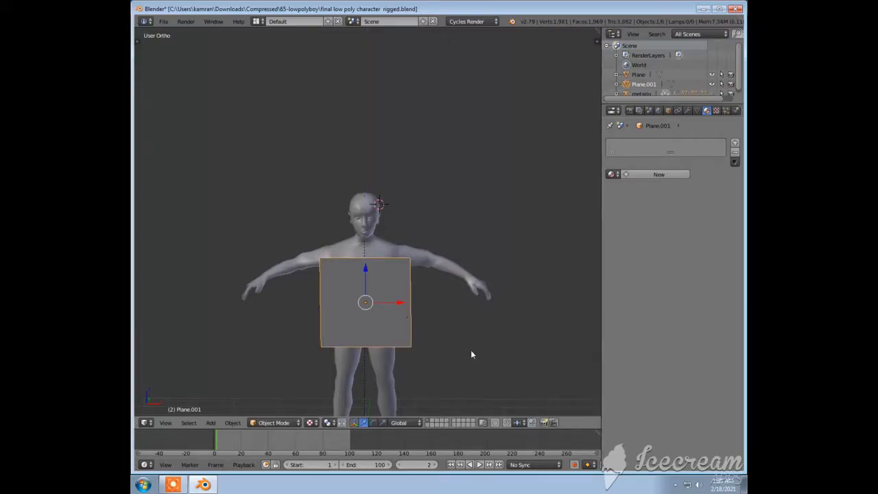
{"action": "key", "text": "s"}
{"action": "key", "text": "z"}
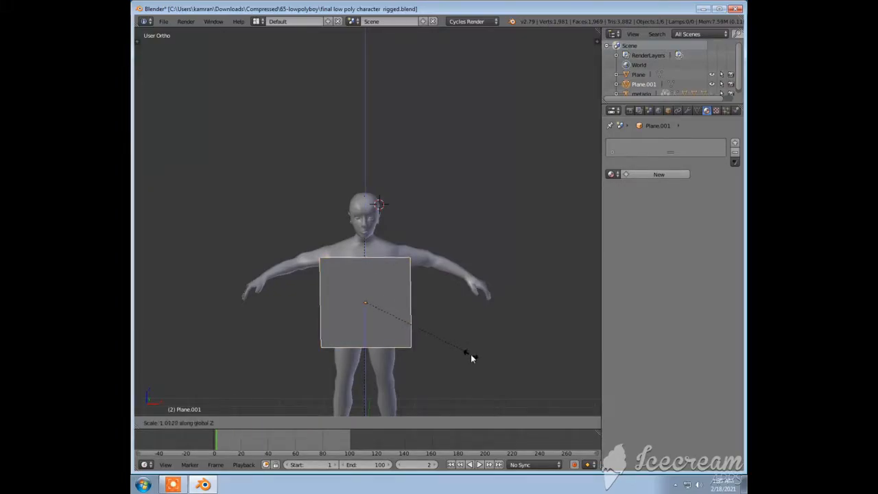
{"action": "left_click", "coordinate": [474, 415]}
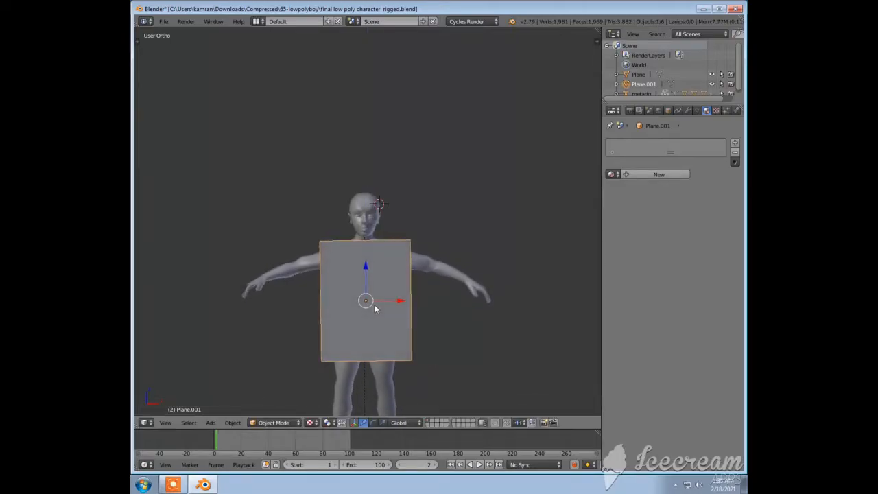
{"action": "left_click_drag", "start_coordinate": [366, 266], "coordinate": [365, 260]}
Move the plane slightly along the Y axis toward the character's chest.
{"action": "scroll", "coordinate": [371, 268], "scroll_direction": "up", "scroll_amount": 5}
{"action": "middle_click_drag", "start_coordinate": [376, 329], "coordinate": [284, 337]}
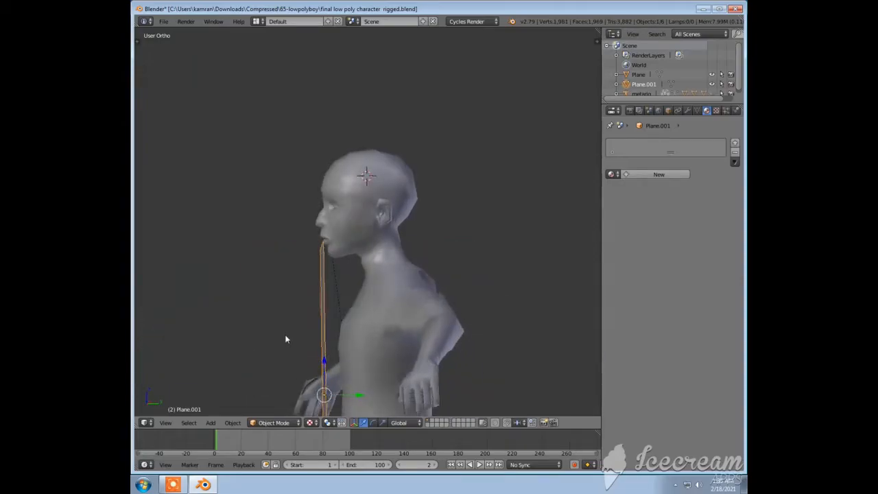
{"action": "middle_click_drag", "start_coordinate": [352, 388], "coordinate": [353, 369]}
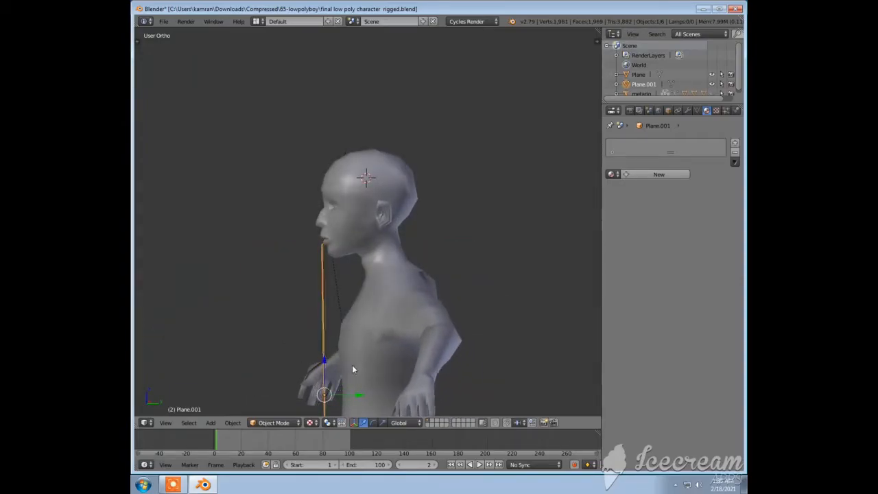
{"action": "left_click_drag", "start_coordinate": [358, 394], "coordinate": [369, 393]}
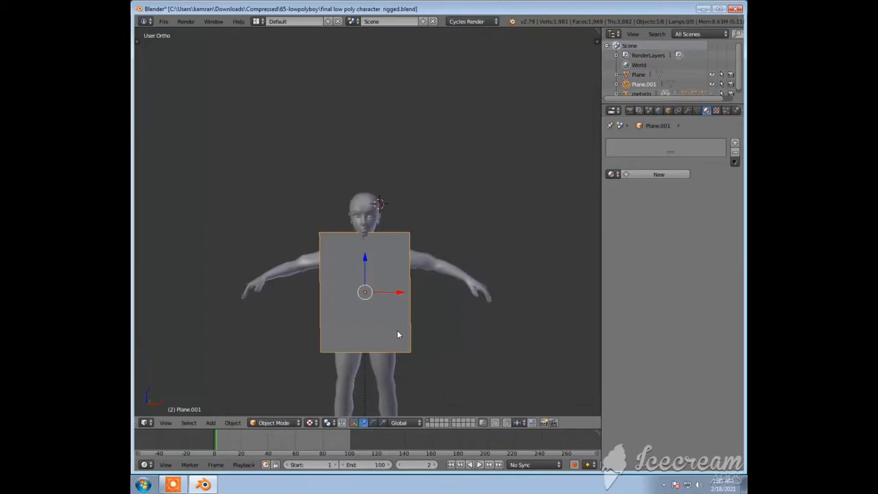
Enter Edit Mode on the plane and subdivide it once into four faces.
{"action": "mouse_move", "coordinate": [398, 334]}
{"action": "middle_mouse_down"}
{"action": "mouse_move", "coordinate": [351, 349]}
{"action": "mouse_move", "coordinate": [443, 339]}
{"action": "mouse_move", "coordinate": [402, 331]}
{"action": "middle_mouse_up"}
{"action": "scroll", "coordinate": [404, 329], "scroll_direction": "up", "scroll_amount": 3}
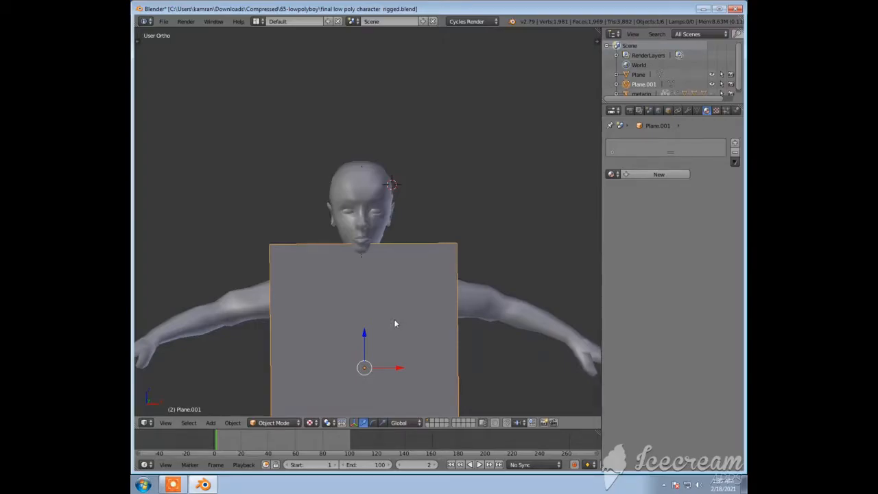
{"action": "key", "text": "Tab"}
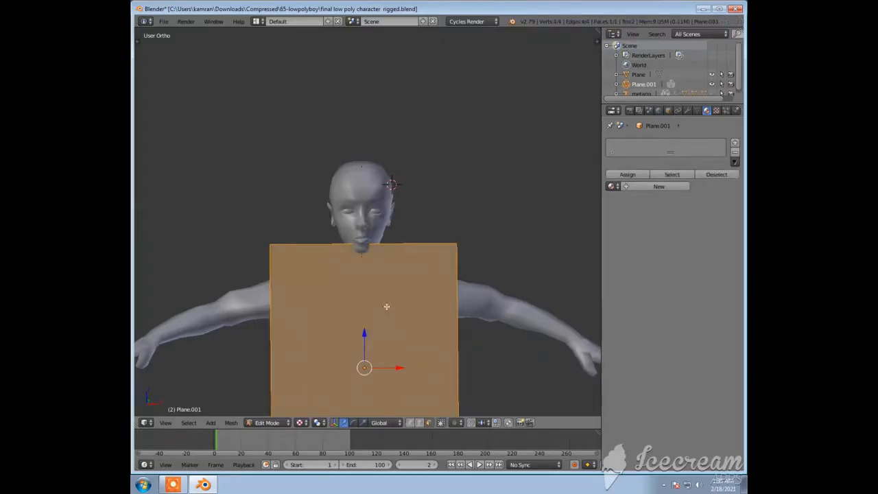
{"action": "scroll", "coordinate": [384, 303], "scroll_direction": "down", "scroll_amount": 3}
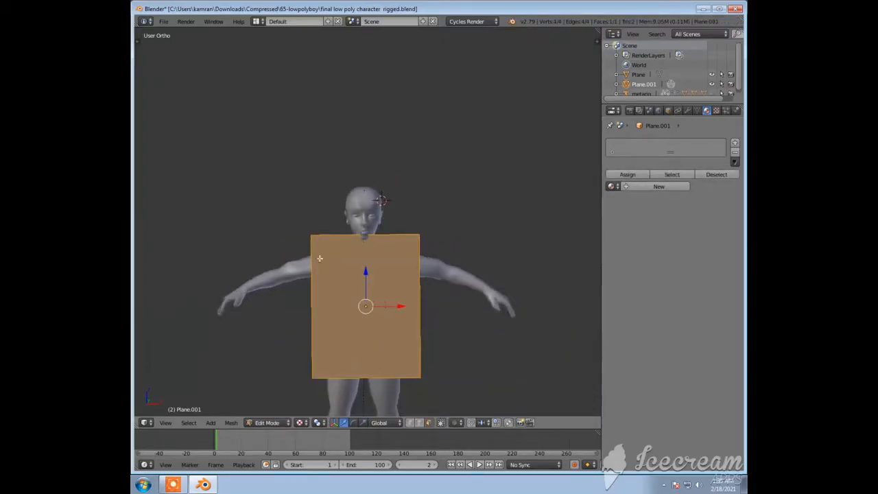
{"action": "left_click", "coordinate": [141, 43]}
{"action": "left_click", "coordinate": [163, 223]}
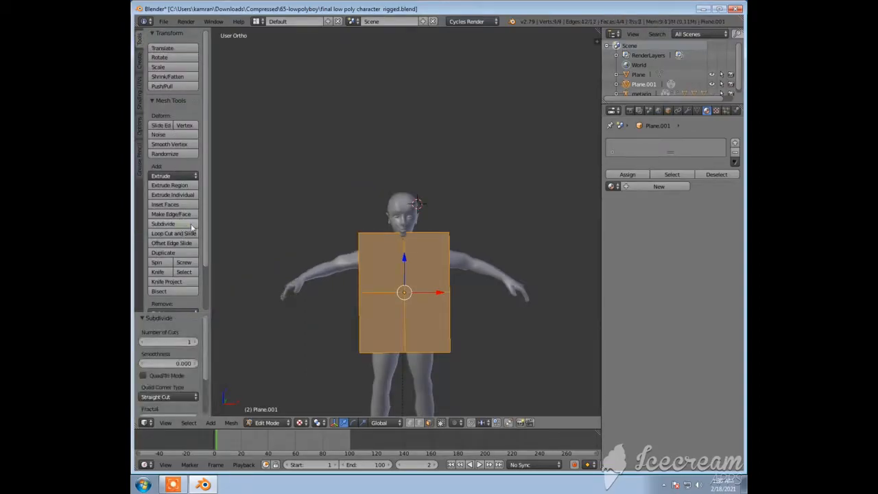
Delete the two faces forming the left half of the plane as seen from the front.
{"action": "right_click", "coordinate": [392, 283]}
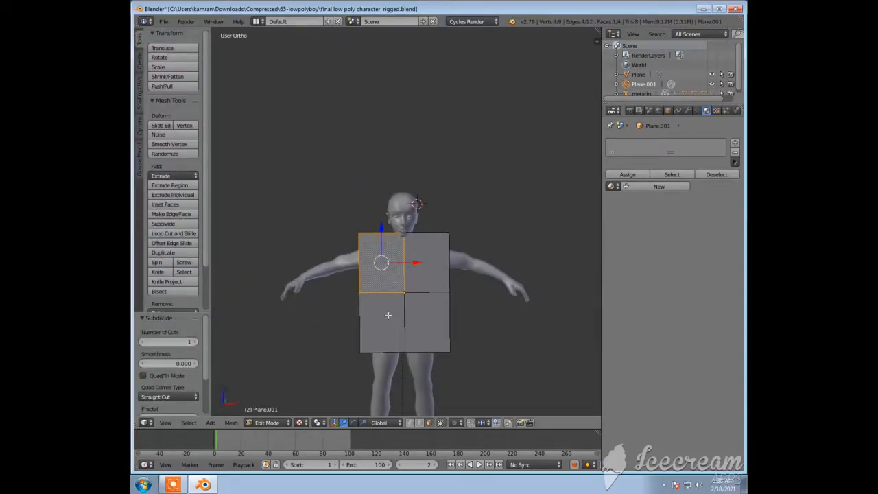
{"action": "right_click", "coordinate": [388, 314], "text": "shift"}
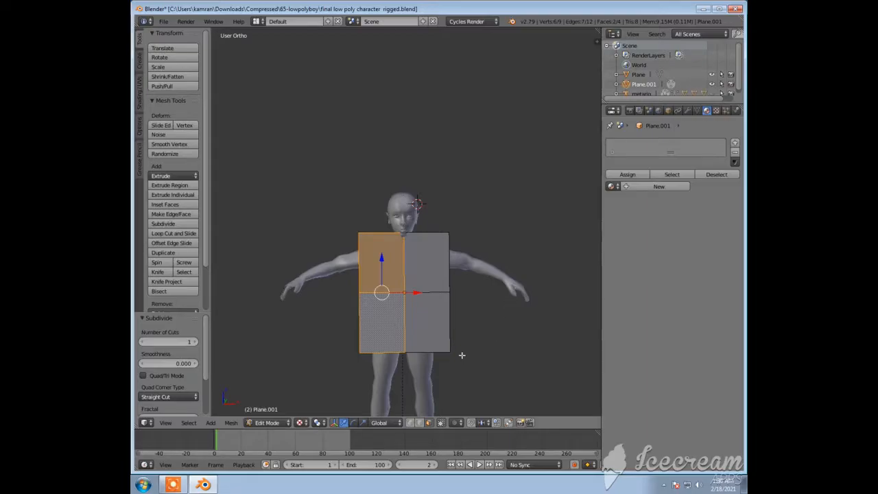
{"action": "key", "text": "x"}
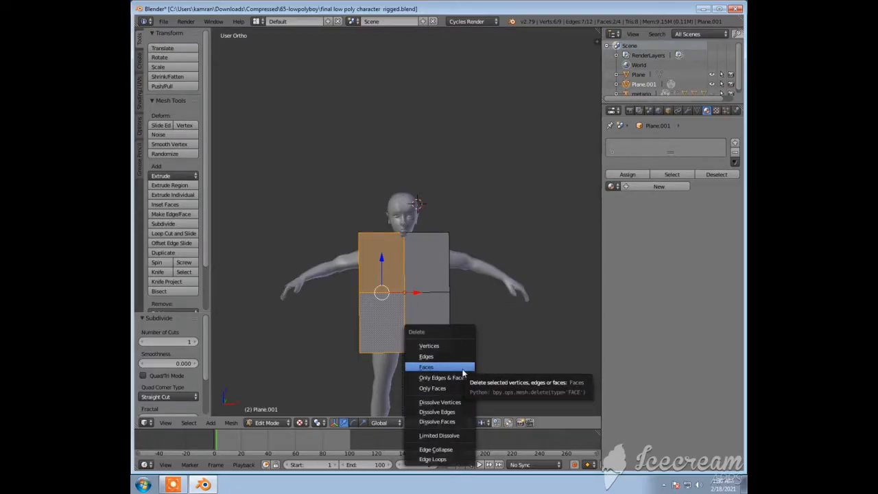
{"action": "left_click", "coordinate": [463, 370]}
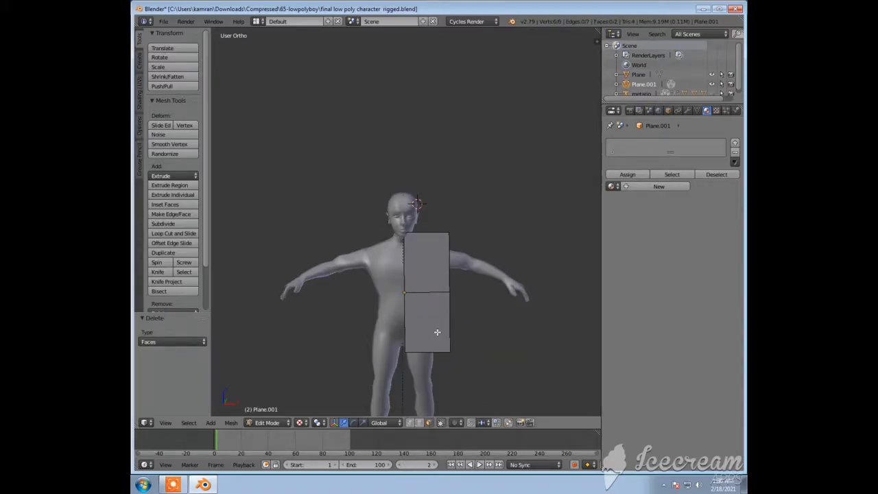
Select the whole remaining half and add a Mirror modifier on the X axis with Clipping enabled.
{"action": "key", "text": "a"}
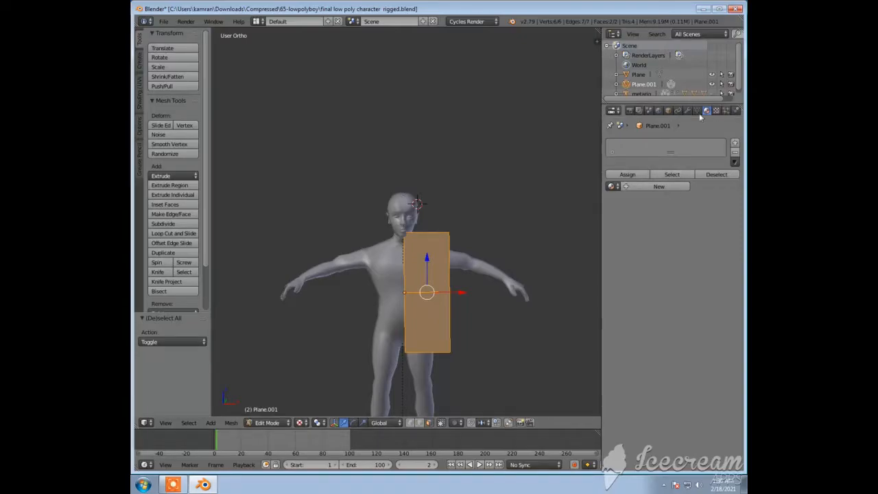
{"action": "left_click", "coordinate": [688, 111]}
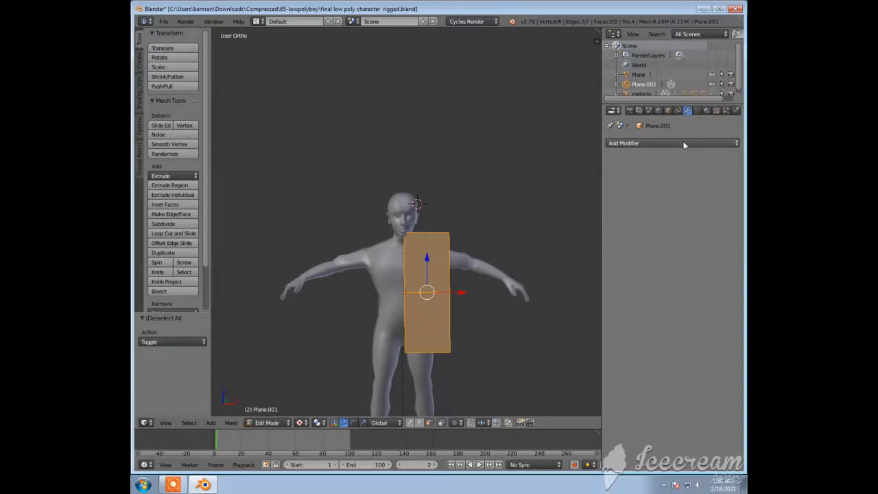
{"action": "left_click", "coordinate": [683, 142]}
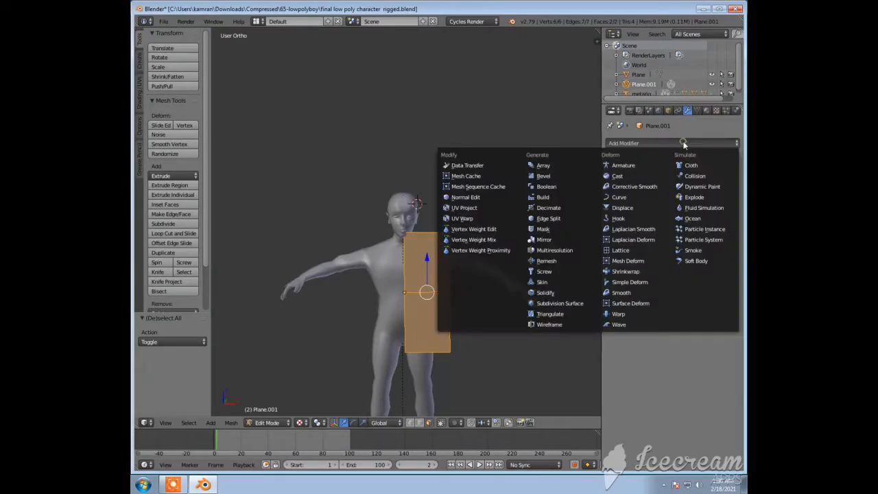
{"action": "left_click", "coordinate": [558, 240]}
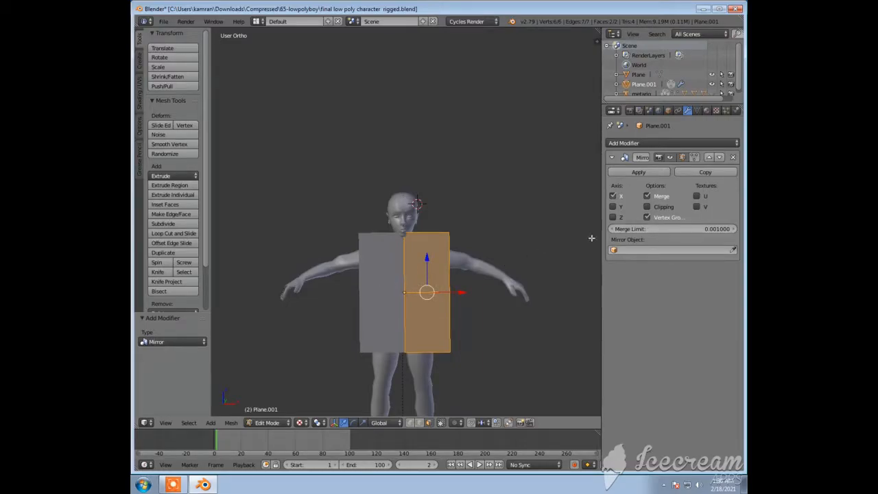
{"action": "left_click", "coordinate": [646, 206]}
Subdivide the selected half of the shirt plane two more times.
{"action": "scroll", "coordinate": [453, 296], "scroll_direction": "up", "scroll_amount": 1}
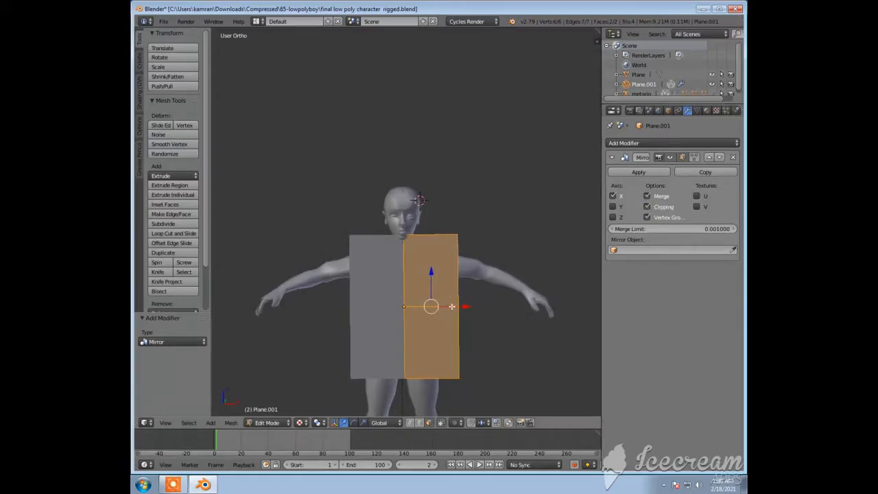
{"action": "left_click", "coordinate": [178, 225]}
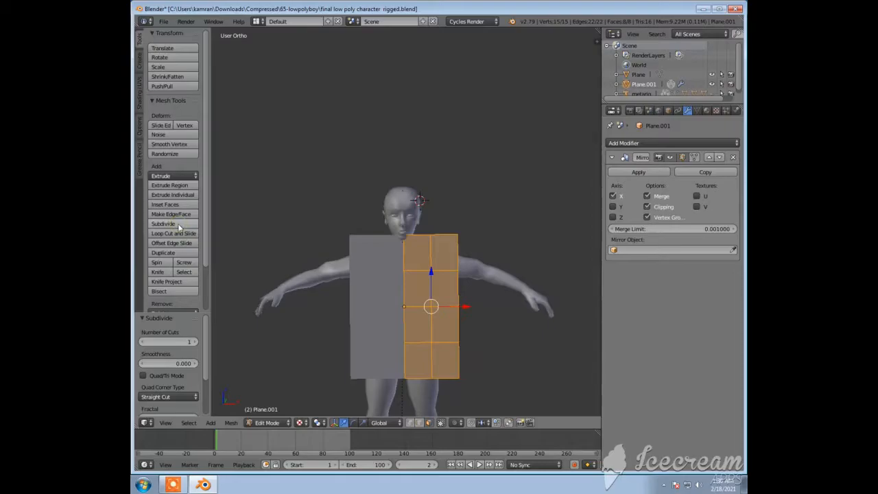
{"action": "left_click", "coordinate": [179, 224]}
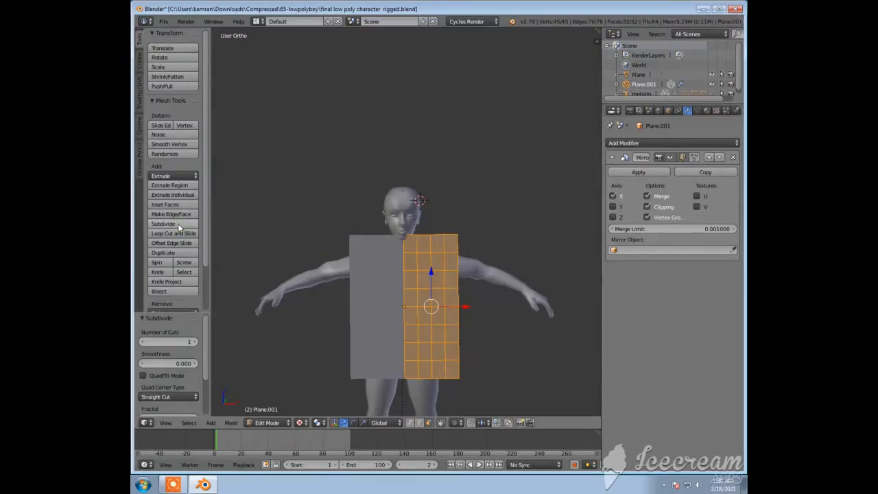
Delete the upper three faces of the outermost column to cut out the shirt's armhole.
{"action": "scroll", "coordinate": [515, 327], "scroll_direction": "up", "scroll_amount": 3}
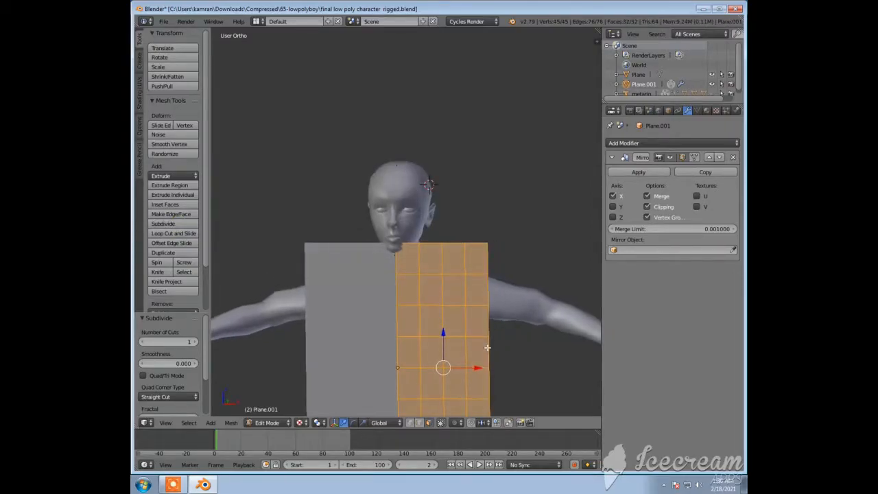
{"action": "right_click", "coordinate": [483, 258]}
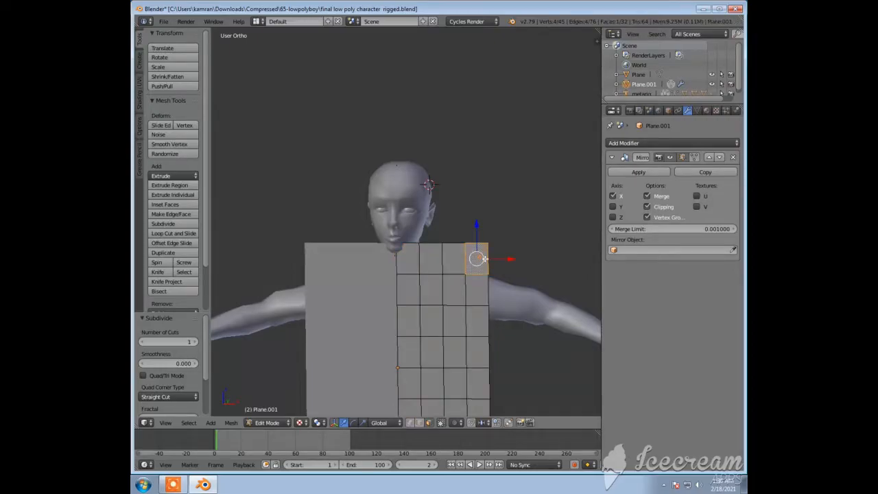
{"action": "right_click", "coordinate": [481, 294], "text": "shift"}
{"action": "right_click", "coordinate": [484, 322], "text": "shift"}
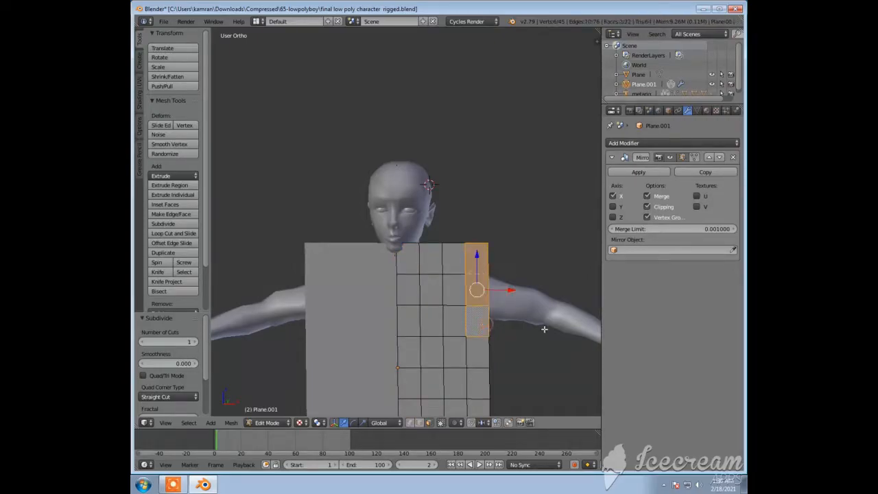
{"action": "scroll", "coordinate": [538, 331], "scroll_direction": "down", "scroll_amount": 3}
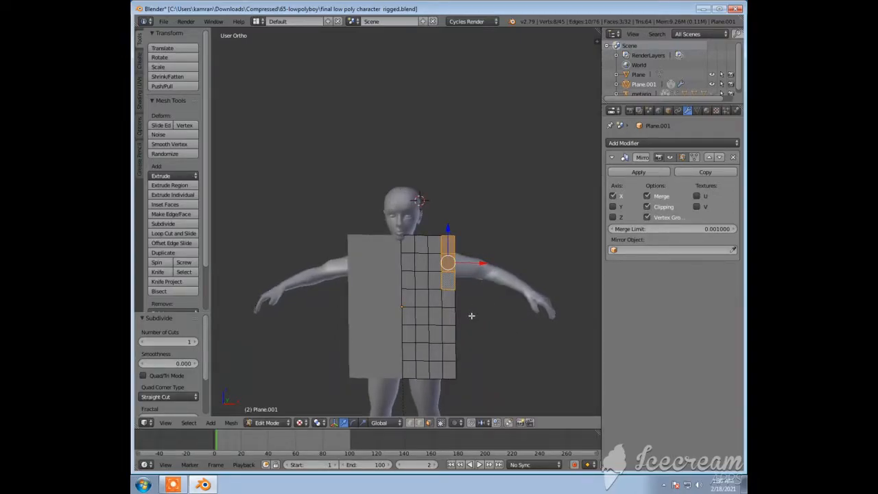
{"action": "key", "text": "x"}
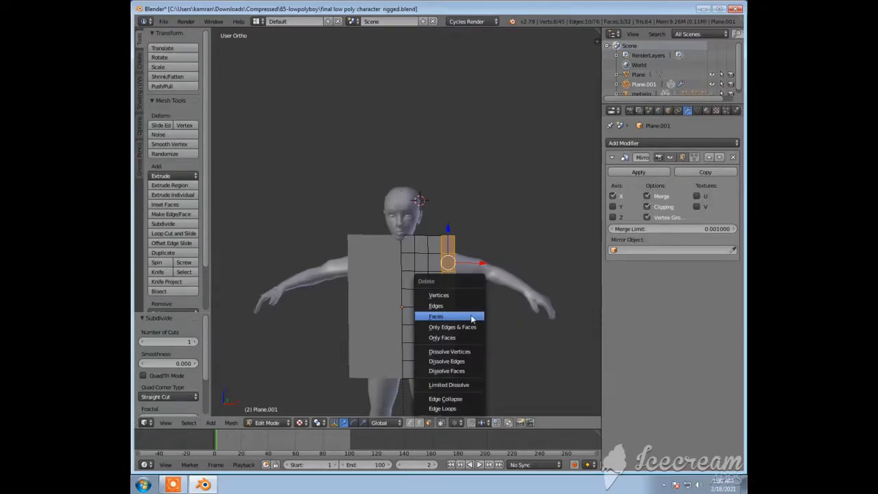
{"action": "left_click", "coordinate": [471, 314]}
Delete the topmost face beside the centre line to open the shirt's neckline.
{"action": "scroll", "coordinate": [477, 314], "scroll_direction": "up", "scroll_amount": 2}
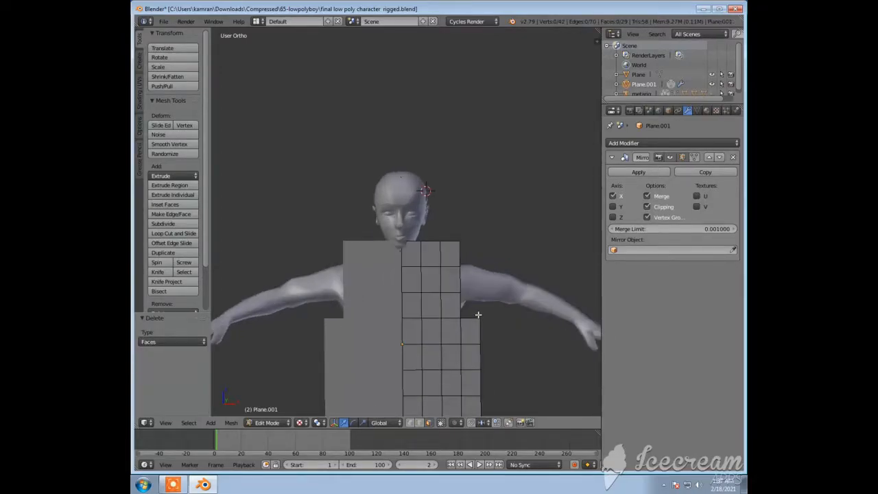
{"action": "right_click", "coordinate": [416, 262]}
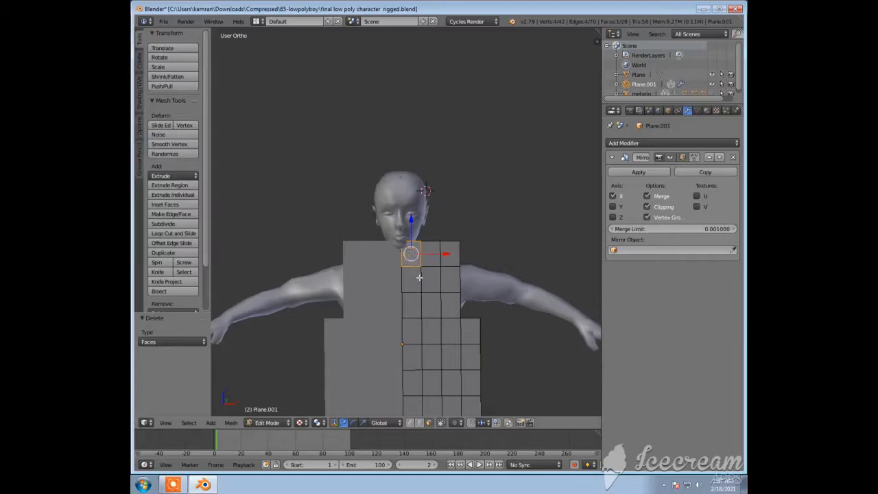
{"action": "key", "text": "x"}
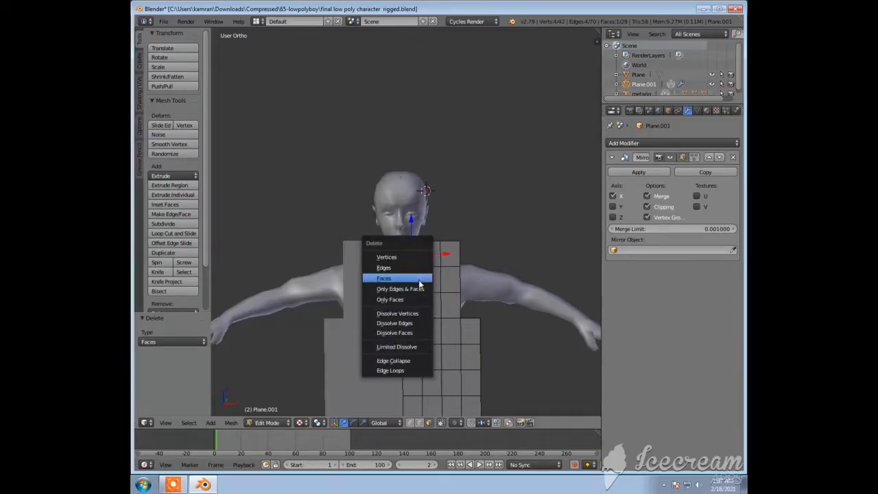
{"action": "left_click", "coordinate": [417, 280]}
{"action": "scroll", "coordinate": [458, 315], "scroll_direction": "up", "scroll_amount": 1}
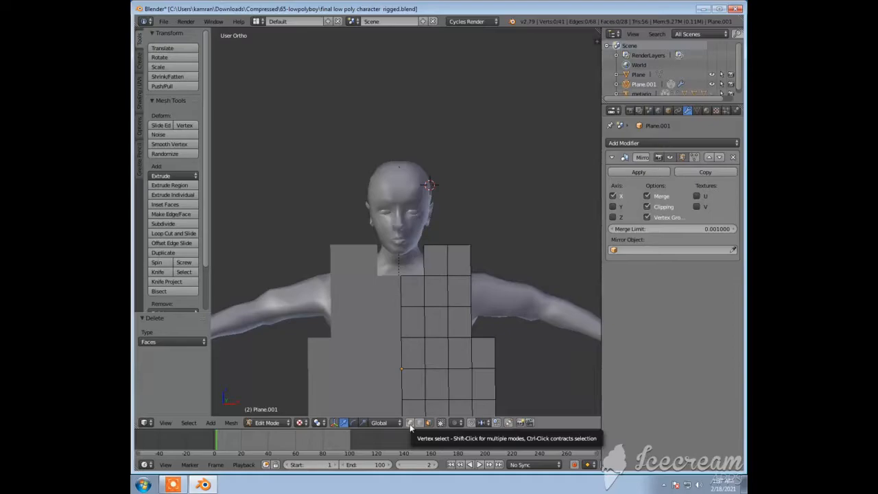
Pull the two middle vertices of the shirt's armhole edge inward along X toward the shoulder.
{"action": "scroll", "coordinate": [475, 320], "scroll_direction": "up", "scroll_amount": 2}
{"action": "right_click", "coordinate": [498, 300]}
{"action": "left_click_drag", "start_coordinate": [530, 298], "coordinate": [526, 299]}
{"action": "right_click", "coordinate": [503, 346]}
{"action": "left_click_drag", "start_coordinate": [522, 343], "coordinate": [515, 341]}
{"action": "right_click", "coordinate": [495, 300]}
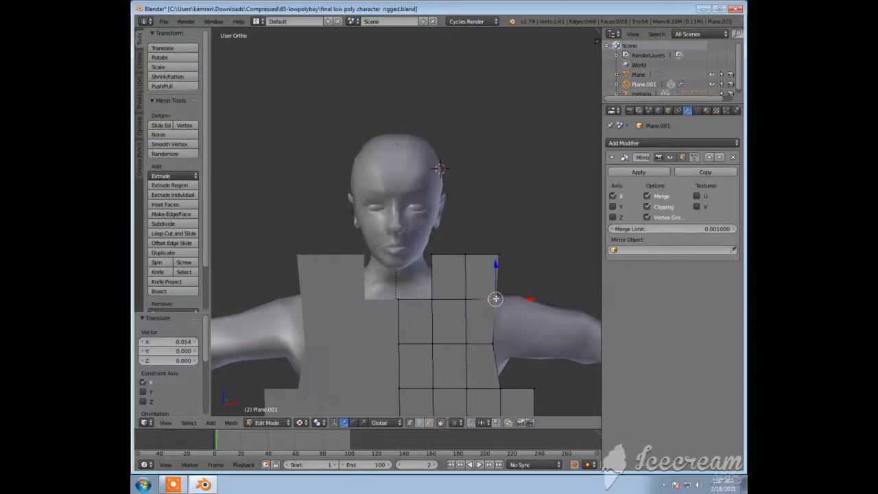
{"action": "key", "text": "g"}
{"action": "key", "text": "x"}
{"action": "left_click", "coordinate": [519, 298]}
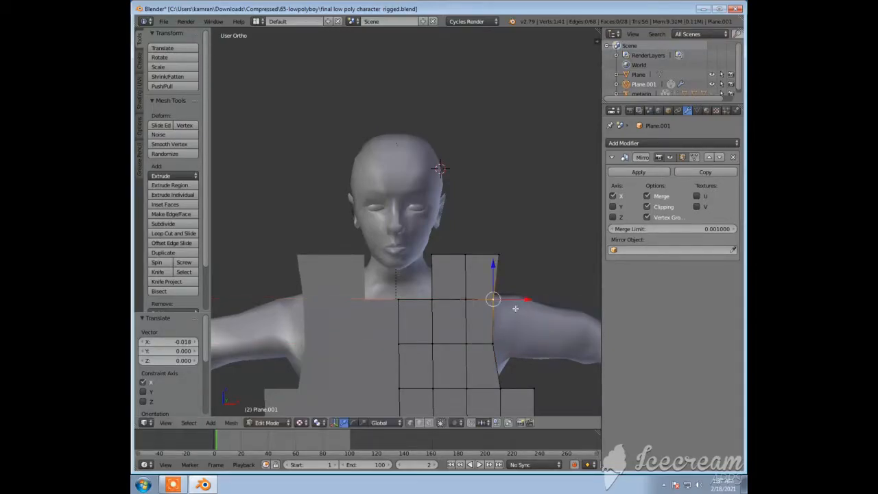
Raise the inner underarm vertex of the armhole about 0.075 along Z.
{"action": "right_click", "coordinate": [500, 390]}
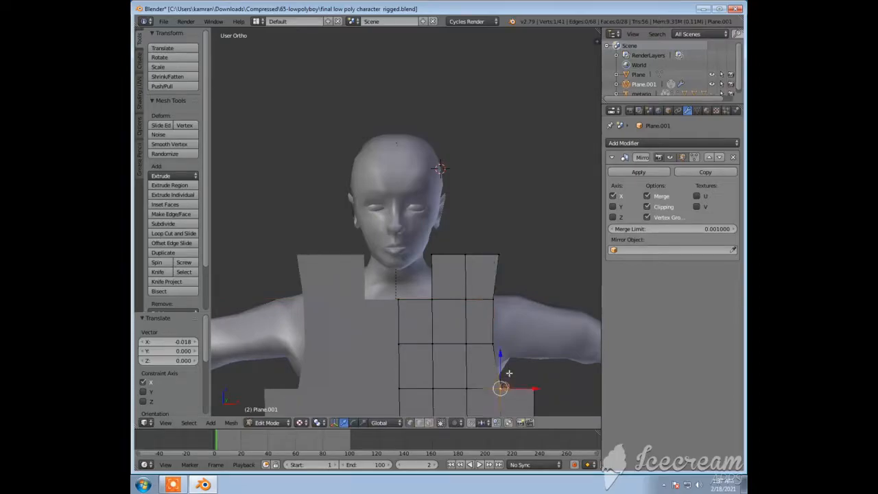
{"action": "key", "text": "g"}
{"action": "key", "text": "z"}
{"action": "left_click", "coordinate": [506, 362]}
Raise the outer underarm corner vertex slightly along Z and shift it about 0.05 inward along X.
{"action": "right_click", "coordinate": [534, 388]}
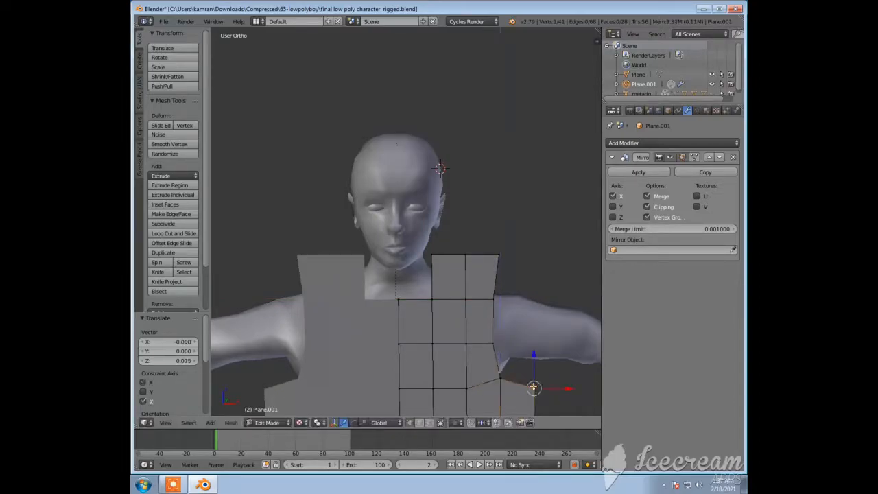
{"action": "key", "text": "g"}
{"action": "key", "text": "z"}
{"action": "left_click", "coordinate": [534, 374]}
{"action": "key", "text": "g"}
{"action": "key", "text": "z"}
{"action": "left_click", "coordinate": [535, 381]}
{"action": "key", "text": "g"}
{"action": "key", "text": "x"}
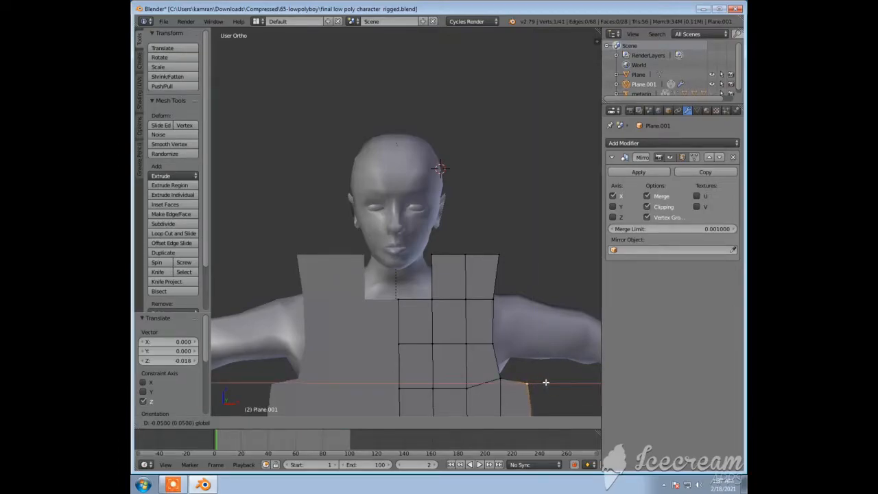
{"action": "left_click", "coordinate": [547, 382]}
{"action": "right_click", "coordinate": [501, 377]}
{"action": "key", "text": "g"}
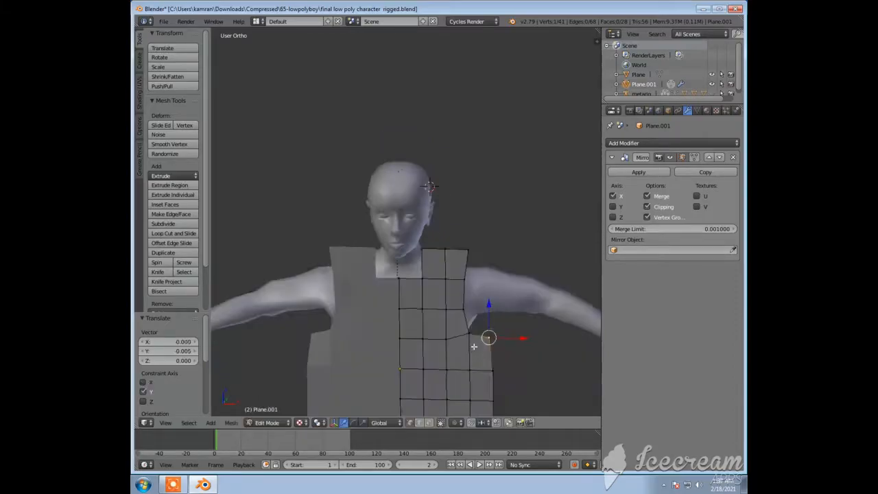
Select the whole shirt half and subdivide it once with one cut.
{"action": "middle_click_drag", "start_coordinate": [473, 346], "coordinate": [475, 318]}
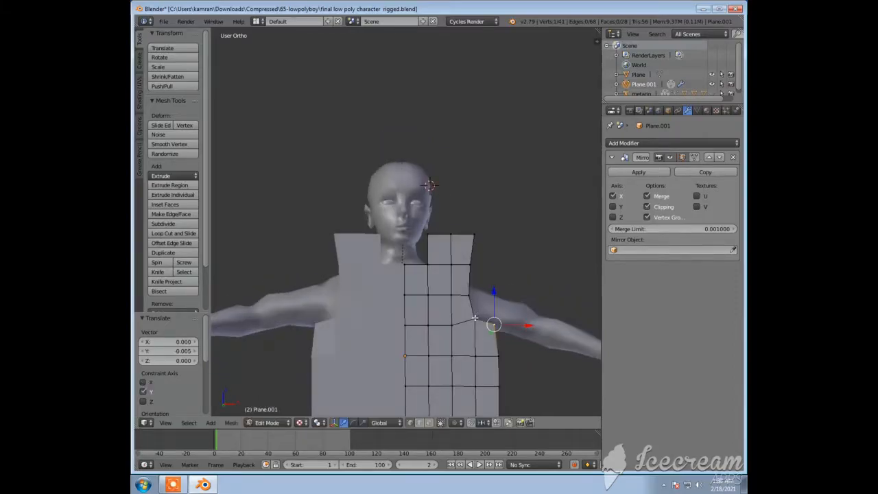
{"action": "scroll", "coordinate": [430, 321], "scroll_direction": "down", "scroll_amount": 2}
{"action": "key", "text": "a"}
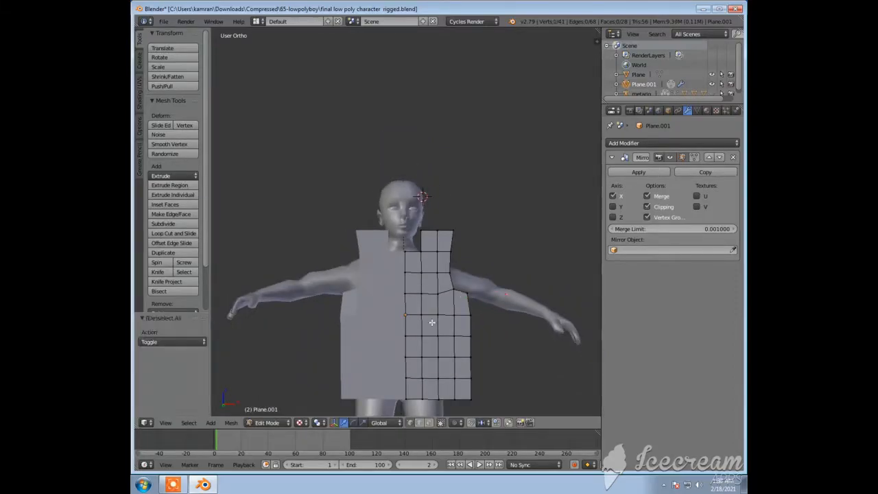
{"action": "key", "text": "a"}
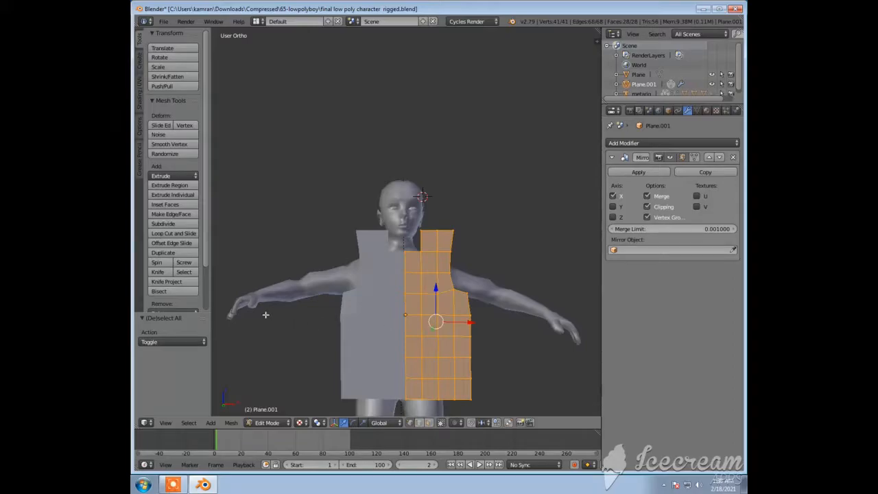
{"action": "left_click", "coordinate": [178, 223]}
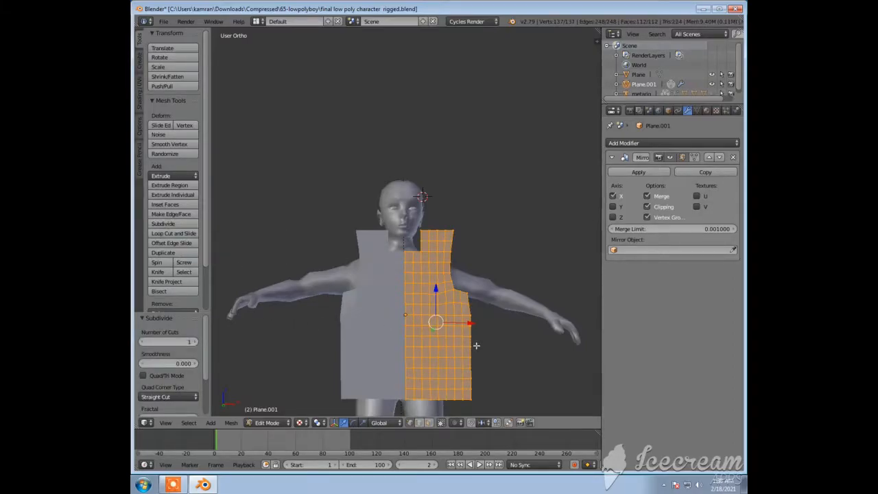
Extrude the shirt panel backward about 1.183 so it passes through the body to behind the back.
{"action": "scroll", "coordinate": [476, 345], "scroll_direction": "down", "scroll_amount": 2}
{"action": "middle_click_drag", "start_coordinate": [465, 343], "coordinate": [374, 333]}
{"action": "key", "text": "e"}
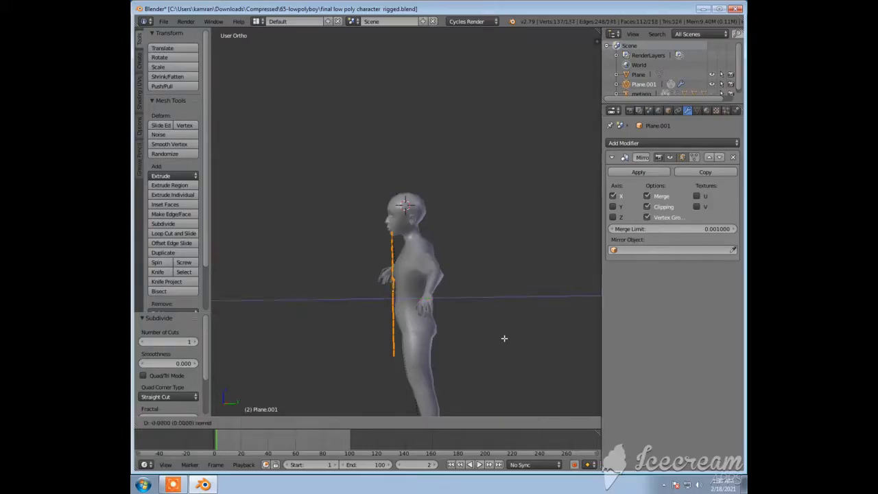
{"action": "left_click", "coordinate": [556, 338]}
{"action": "middle_click_drag", "start_coordinate": [531, 345], "coordinate": [476, 340]}
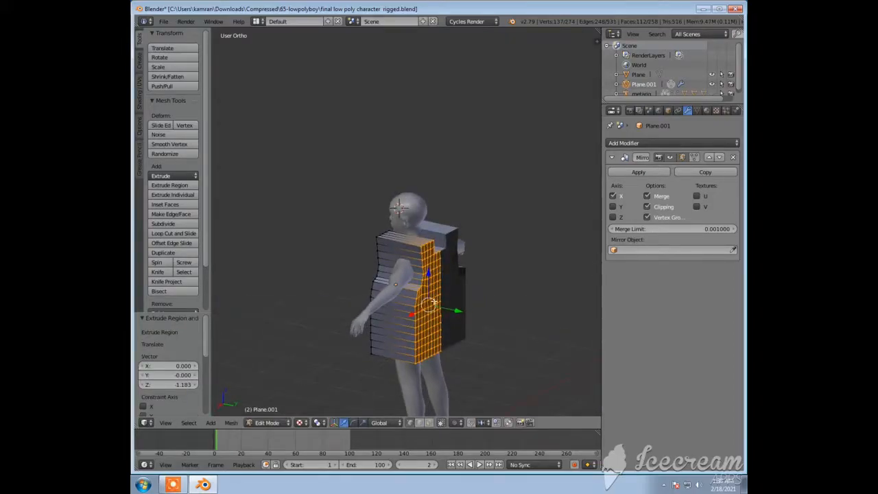
Move the extruded back panel forward along Y, closer to the character's back.
{"action": "scroll", "coordinate": [473, 343], "scroll_direction": "up", "scroll_amount": 2}
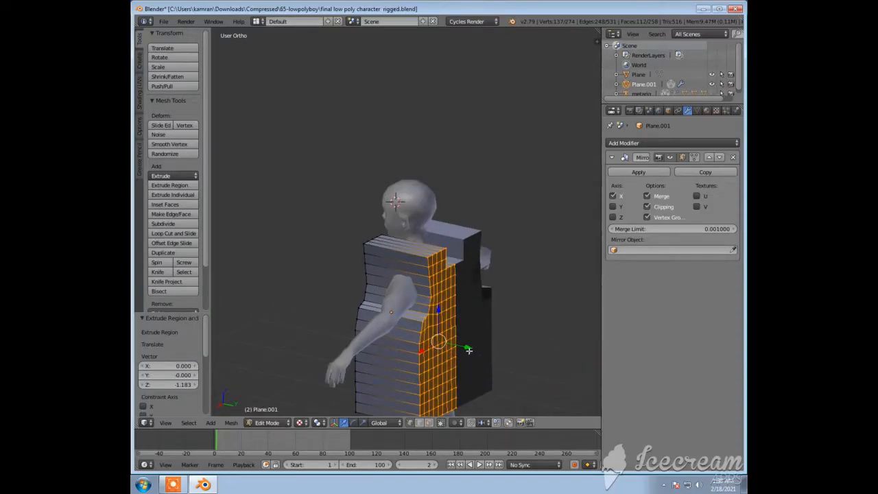
{"action": "key", "text": "g"}
{"action": "key", "text": "y"}
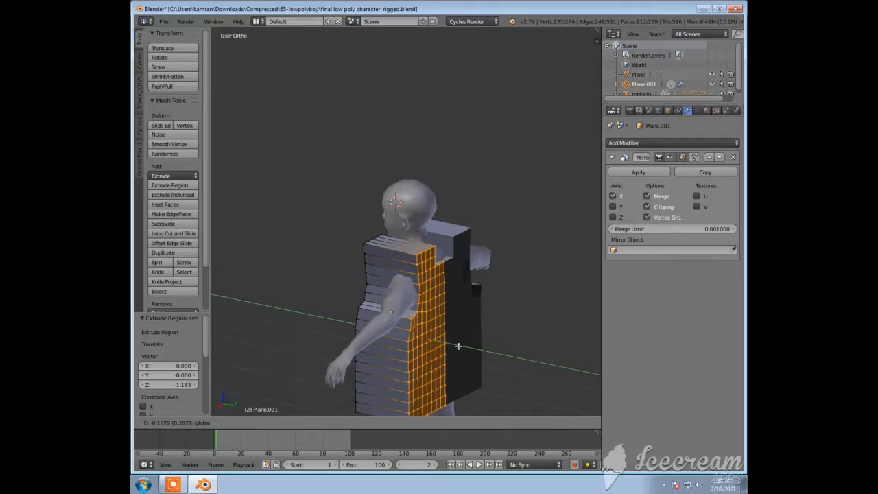
{"action": "left_click", "coordinate": [458, 346]}
{"action": "middle_click_drag", "start_coordinate": [458, 346], "coordinate": [498, 349]}
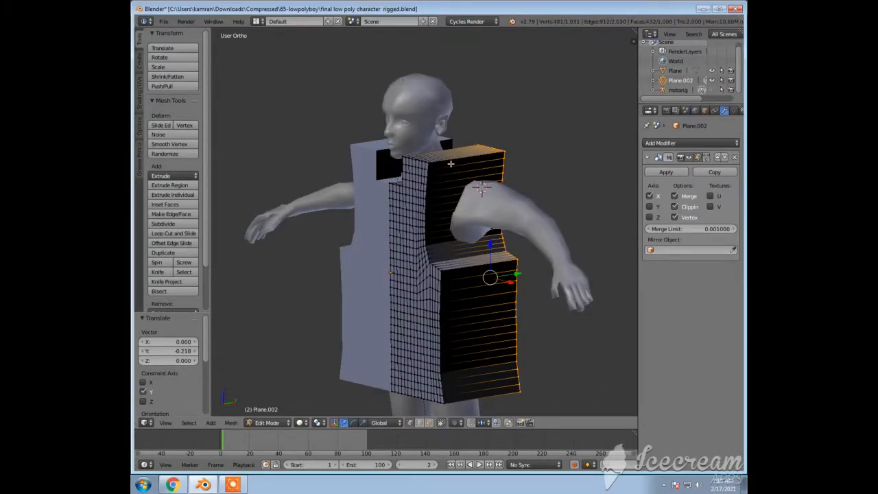
Delete the faces connecting the front and back panels around the armhole, the neckline and the bottom hem.
{"action": "right_click", "coordinate": [453, 254]}
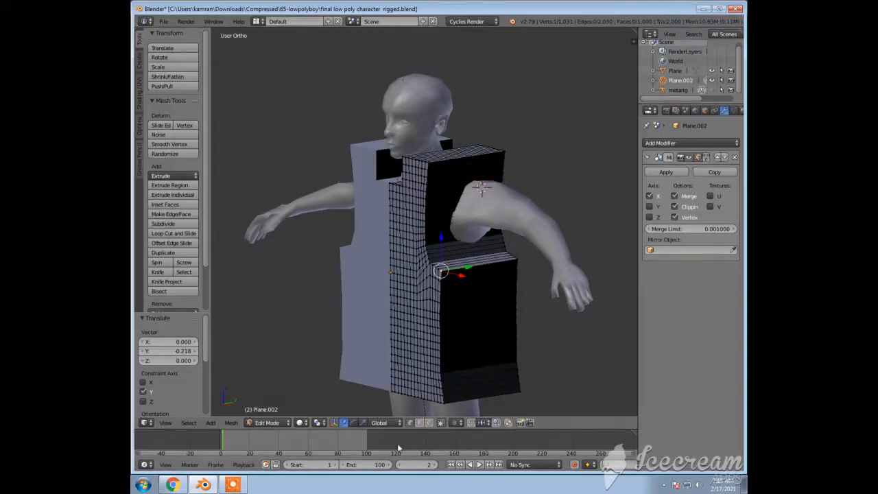
{"action": "left_click", "coordinate": [429, 423]}
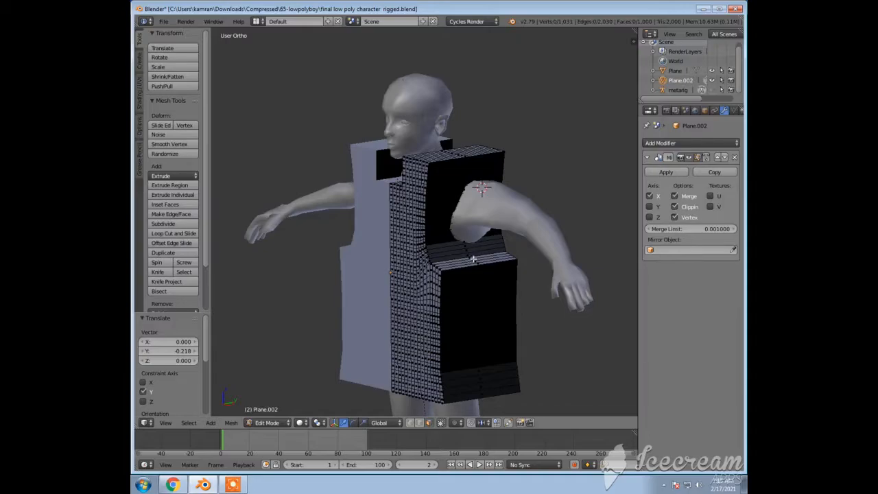
{"action": "middle_click_drag", "start_coordinate": [574, 185], "coordinate": [535, 213]}
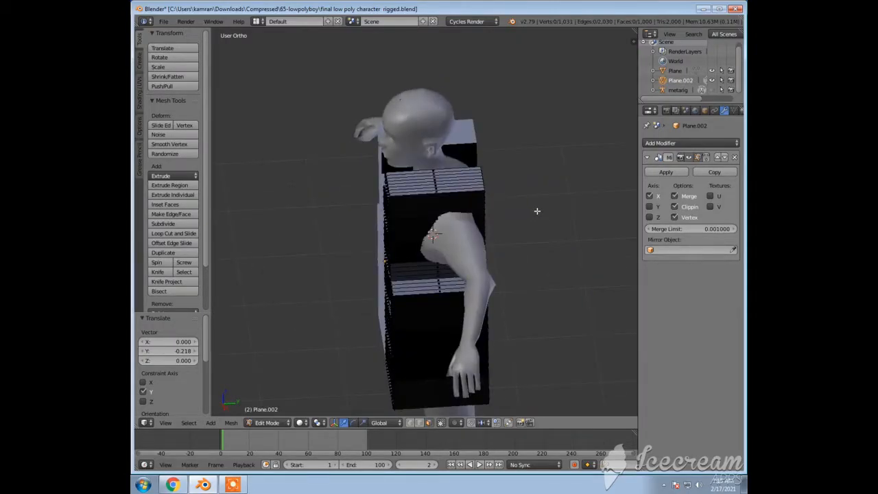
{"action": "key", "text": "c"}
{"action": "scroll", "coordinate": [427, 265], "scroll_direction": "up", "scroll_amount": 2}
{"action": "left_click_drag", "start_coordinate": [428, 284], "coordinate": [421, 206]}
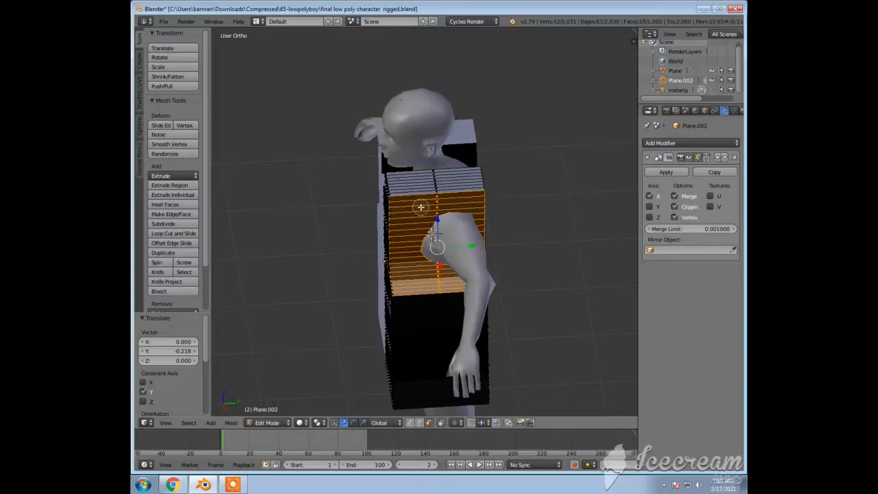
{"action": "right_click", "coordinate": [528, 211]}
{"action": "middle_click_drag", "start_coordinate": [467, 235], "coordinate": [544, 220]}
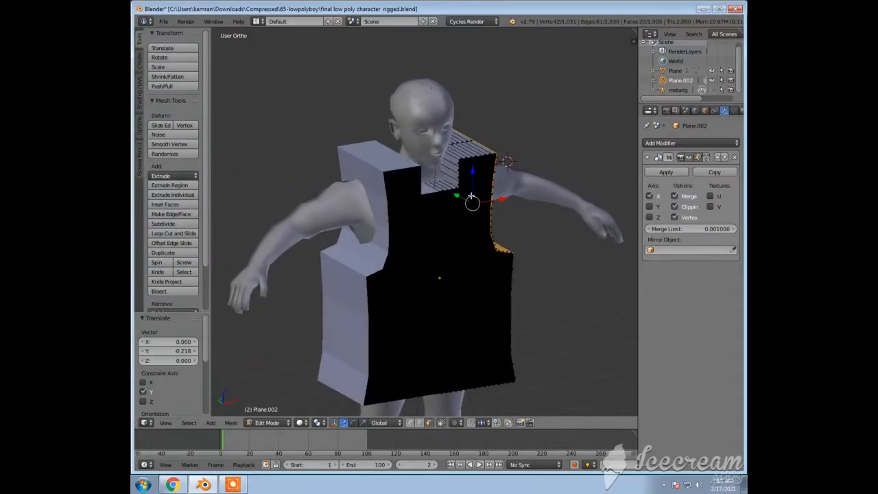
{"action": "left_click_drag", "start_coordinate": [443, 165], "coordinate": [433, 178]}
{"action": "right_click", "coordinate": [567, 241]}
{"action": "middle_click_drag", "start_coordinate": [554, 287], "coordinate": [510, 207]}
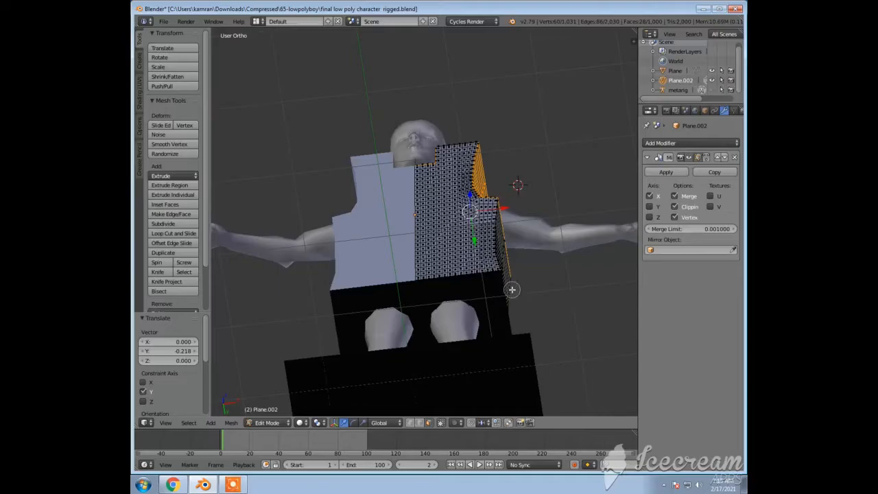
{"action": "left_click_drag", "start_coordinate": [494, 289], "coordinate": [419, 291]}
{"action": "right_click", "coordinate": [419, 291]}
{"action": "mouse_move", "coordinate": [554, 271]}
{"action": "middle_mouse_down"}
{"action": "mouse_move", "coordinate": [556, 303]}
{"action": "mouse_move", "coordinate": [519, 320]}
{"action": "mouse_move", "coordinate": [557, 277]}
{"action": "mouse_move", "coordinate": [528, 335]}
{"action": "mouse_move", "coordinate": [618, 312]}
{"action": "mouse_move", "coordinate": [553, 266]}
{"action": "middle_mouse_up"}
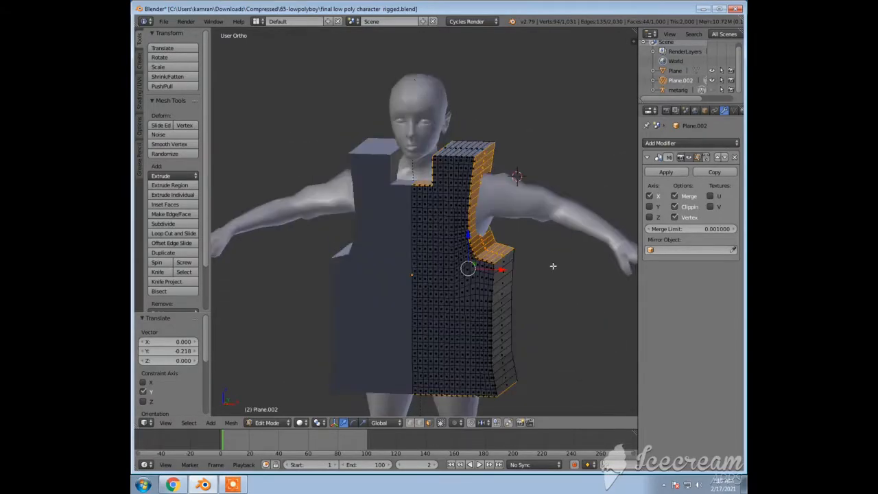
{"action": "key", "text": "x"}
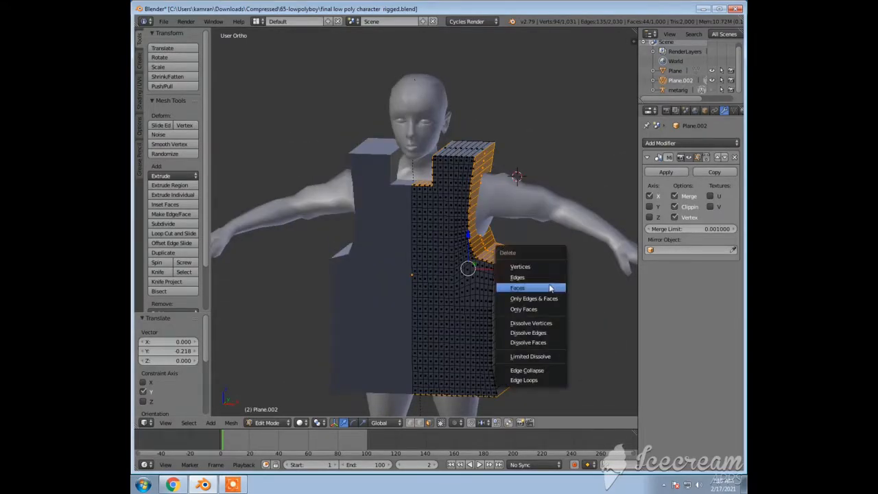
{"action": "left_click", "coordinate": [550, 288]}
Select the remaining faces that connect the front and back panels along the side below the armhole and across the shoulder.
{"action": "middle_click_drag", "start_coordinate": [549, 290], "coordinate": [537, 298]}
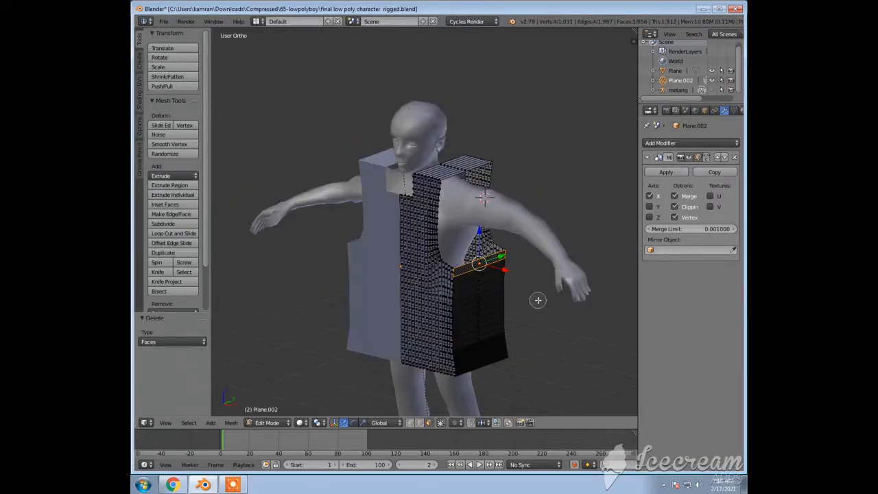
{"action": "key", "text": "c"}
{"action": "left_click_drag", "start_coordinate": [476, 268], "coordinate": [484, 336]}
{"action": "right_click", "coordinate": [489, 349], "text": "shift"}
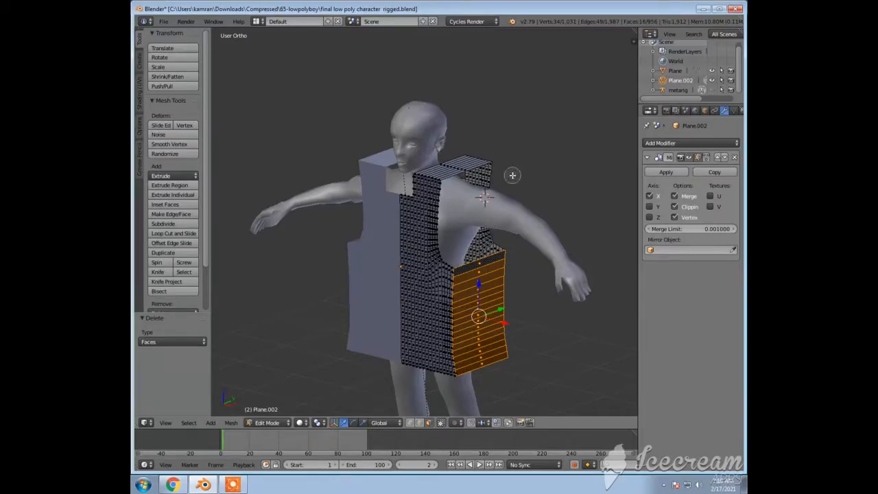
{"action": "right_click", "coordinate": [455, 165], "text": "shift"}
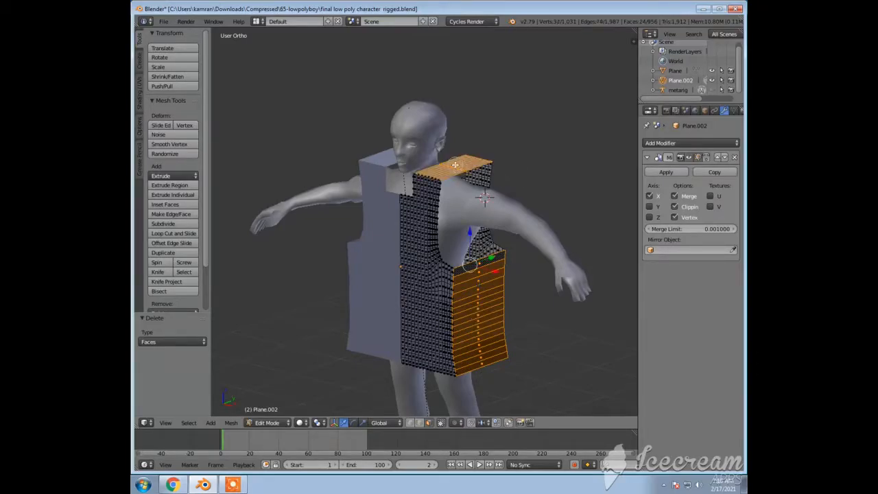
{"action": "middle_click_drag", "start_coordinate": [559, 177], "coordinate": [523, 143]}
{"action": "scroll", "coordinate": [570, 245], "scroll_direction": "up", "scroll_amount": 5}
{"action": "scroll", "coordinate": [543, 231], "scroll_direction": "down", "scroll_amount": 4}
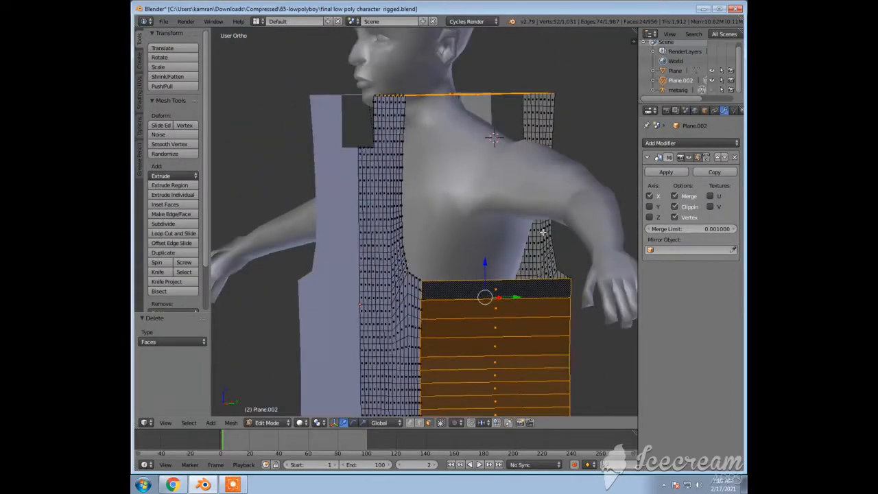
{"action": "middle_click_drag", "start_coordinate": [545, 235], "coordinate": [496, 319]}
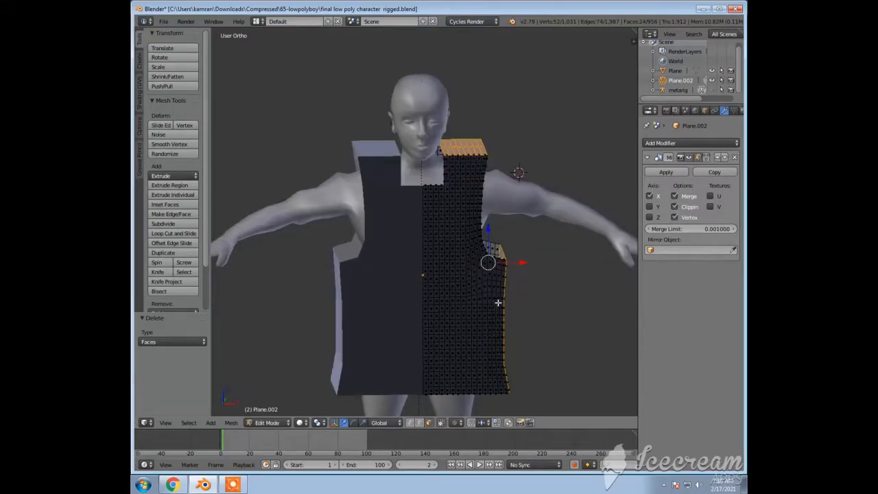
Assign the selected side and shoulder faces to a new vertex group named "sew".
{"action": "middle_click_drag", "start_coordinate": [545, 293], "coordinate": [513, 295]}
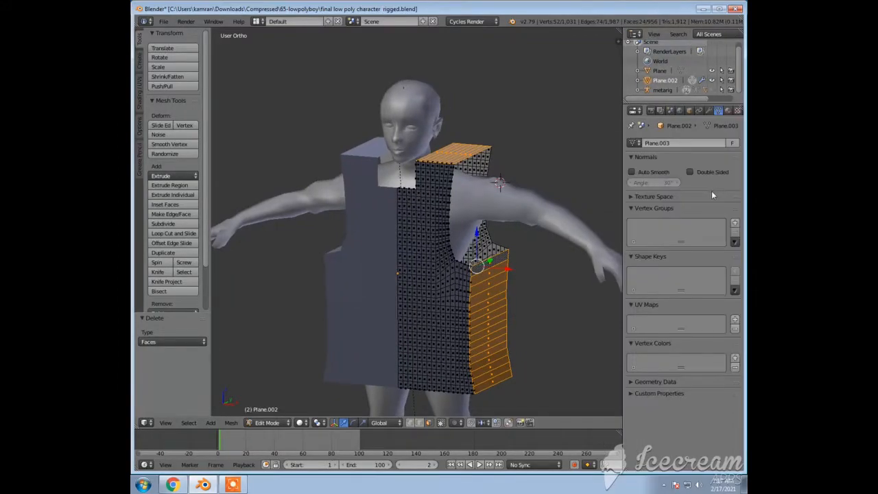
{"action": "left_click", "coordinate": [735, 225]}
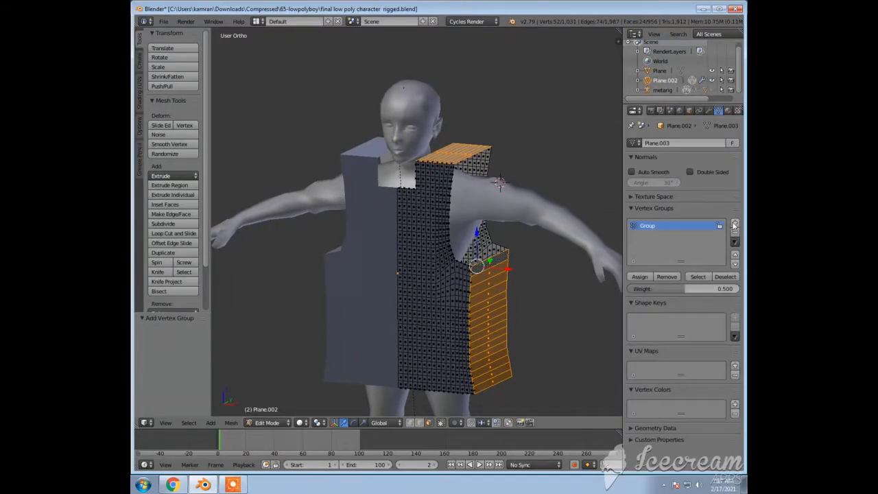
{"action": "left_click", "coordinate": [640, 277]}
{"action": "double_click", "coordinate": [659, 226]}
{"action": "key", "text": "BackSpace"}
{"action": "key", "text": "Return"}
{"action": "left_click", "coordinate": [698, 277]}
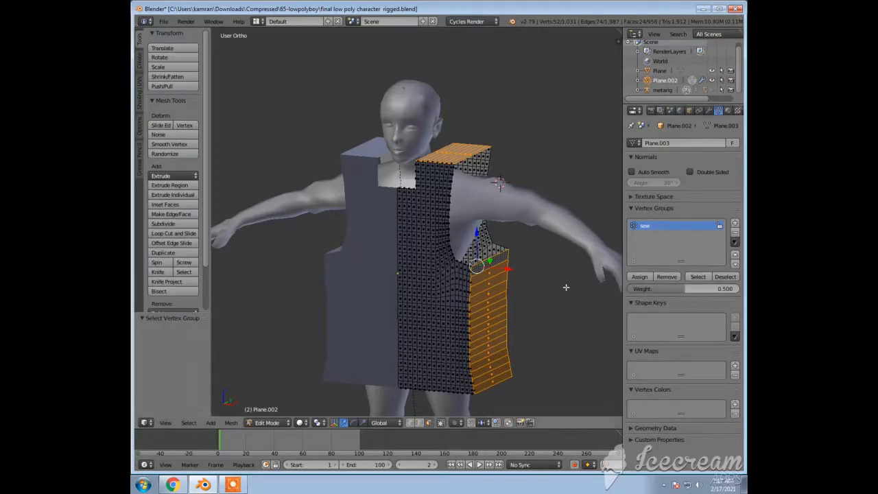
Remove only the faces of the selected side and shoulder strips, keeping their connecting edges.
{"action": "left_click", "coordinate": [419, 422]}
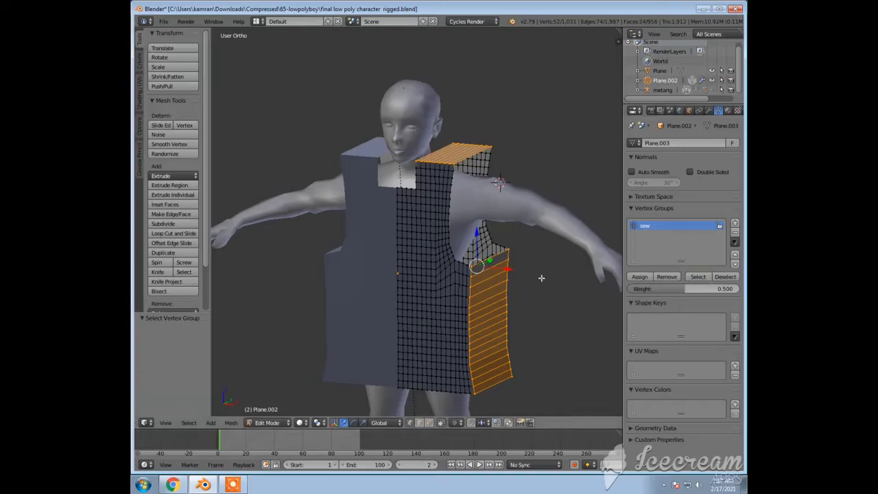
{"action": "middle_click_drag", "start_coordinate": [541, 278], "coordinate": [532, 278]}
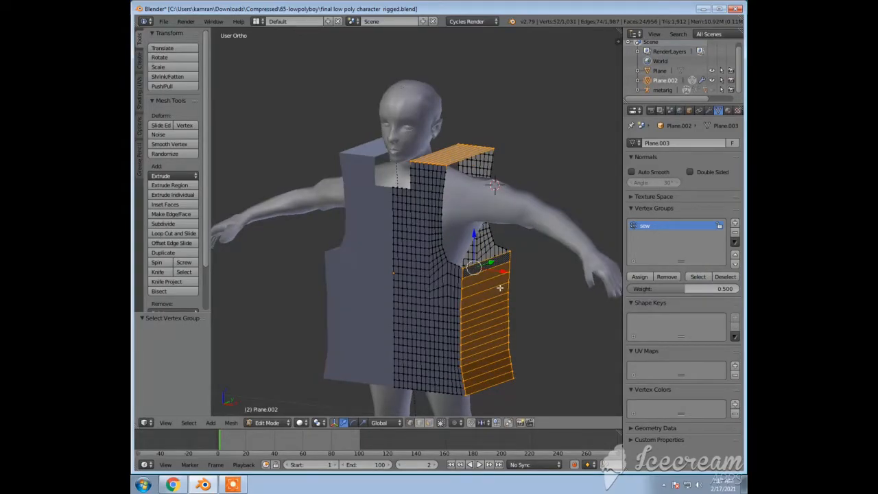
{"action": "key", "text": "x"}
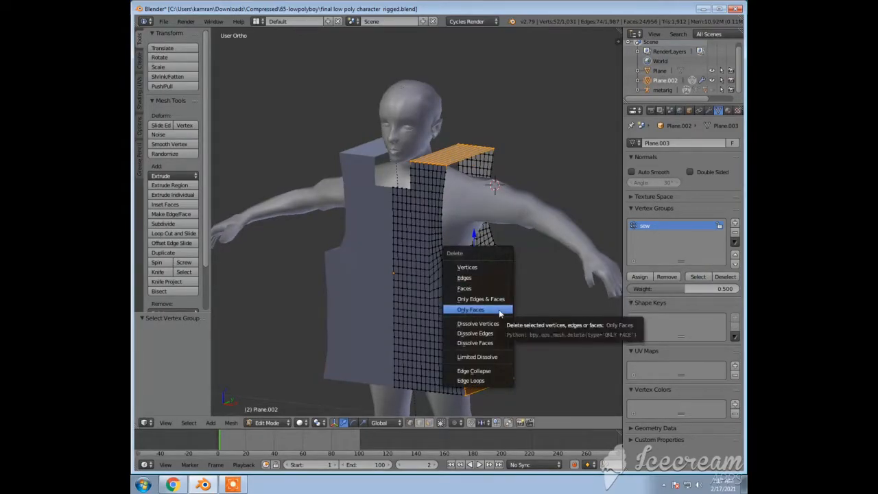
{"action": "left_click", "coordinate": [498, 310]}
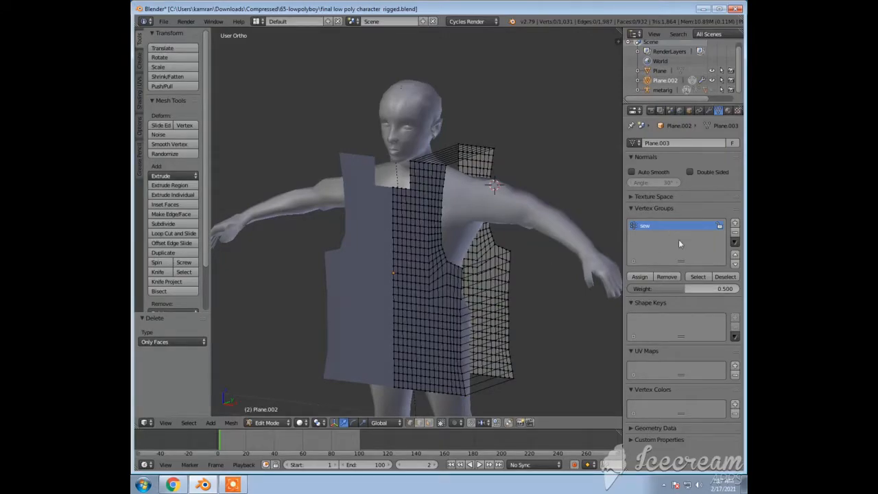
Select the vertices of the "sew" group to check the side and shoulder connections, and return to Object Mode.
{"action": "left_click", "coordinate": [698, 276]}
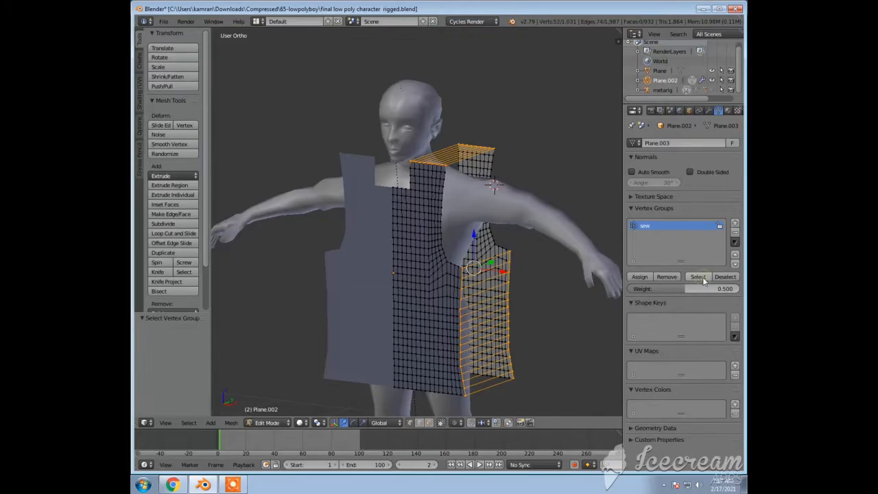
{"action": "middle_click_drag", "start_coordinate": [528, 294], "coordinate": [514, 304]}
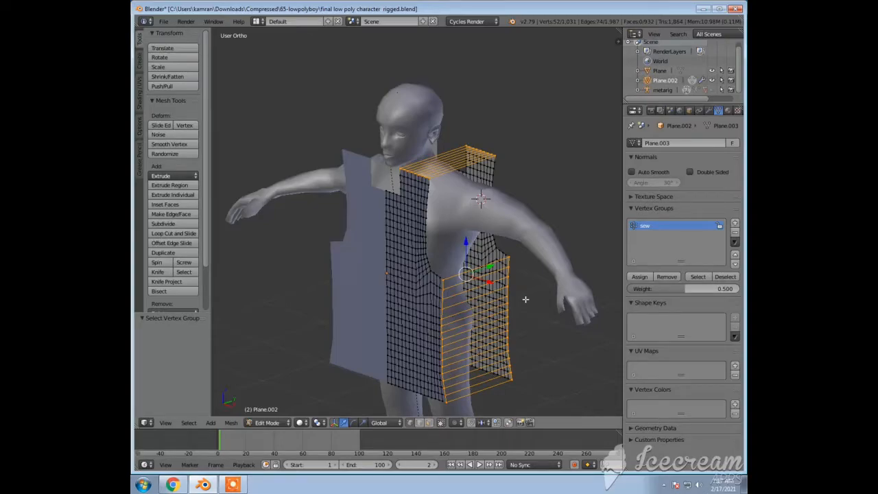
{"action": "middle_click_drag", "start_coordinate": [526, 354], "coordinate": [580, 345]}
{"action": "key", "text": "Tab"}
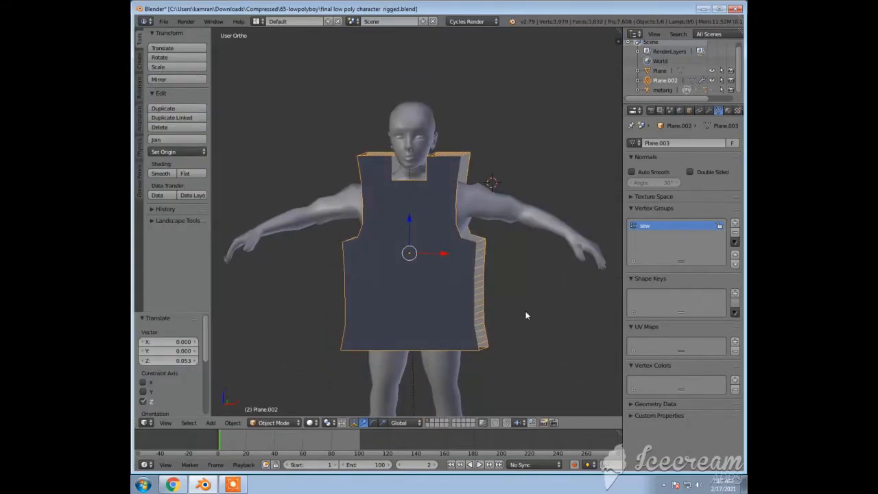
Enable Cloth physics on the shirt object.
{"action": "middle_click_drag", "start_coordinate": [525, 311], "coordinate": [489, 318]}
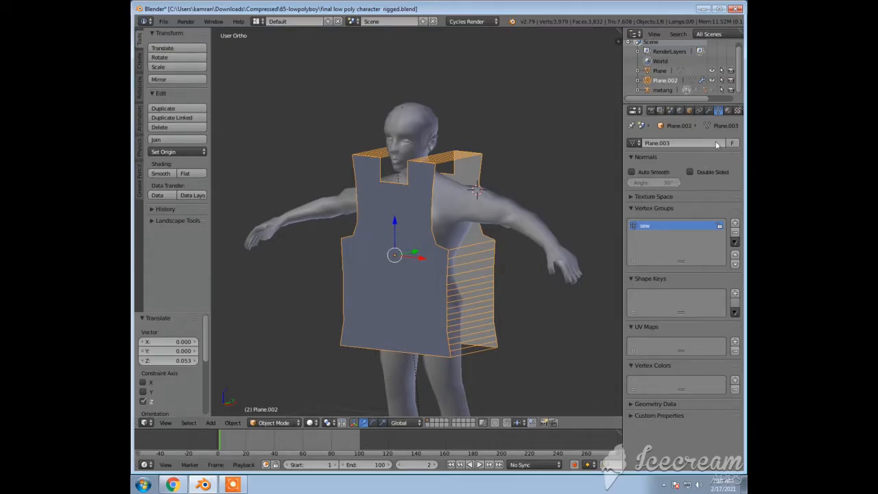
{"action": "left_click_drag", "start_coordinate": [621, 175], "coordinate": [600, 175]}
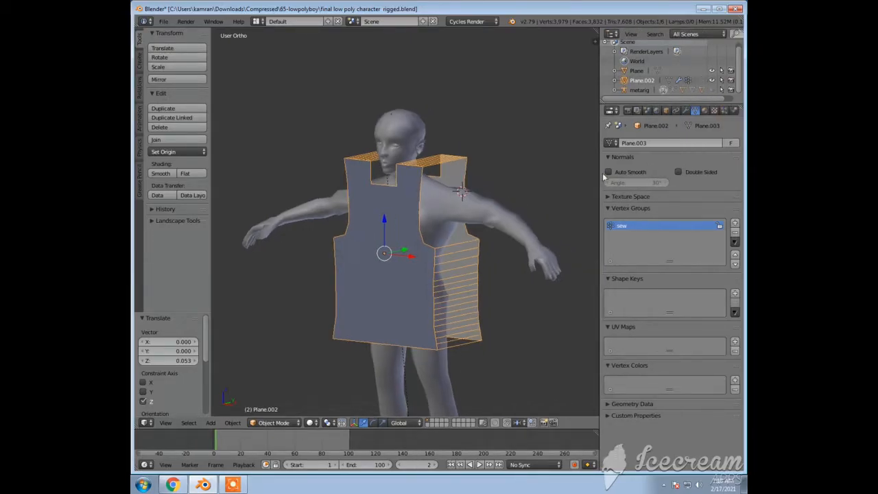
{"action": "left_click", "coordinate": [734, 111]}
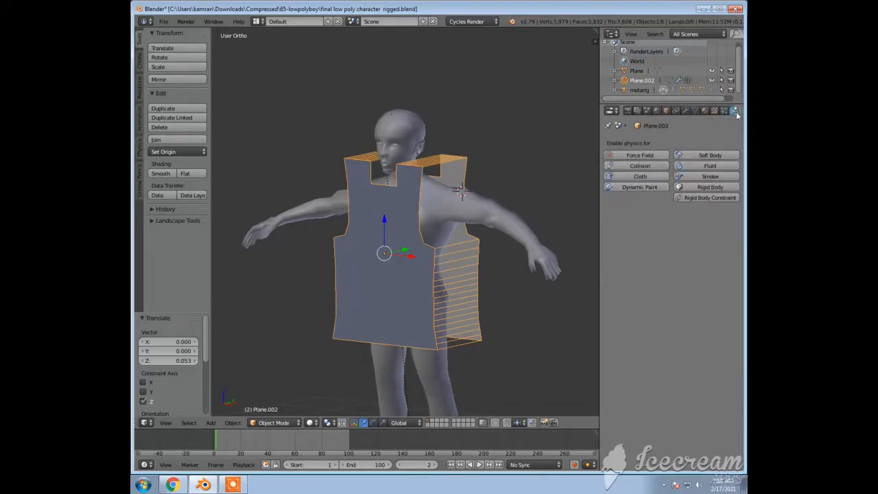
{"action": "left_click", "coordinate": [651, 176]}
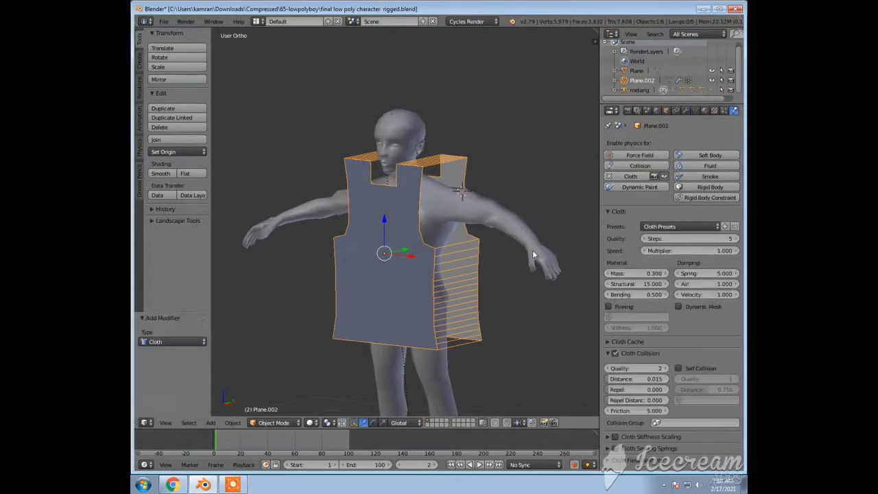
Set the shirt's cloth simulation quality to 7 steps.
{"action": "left_click", "coordinate": [687, 226]}
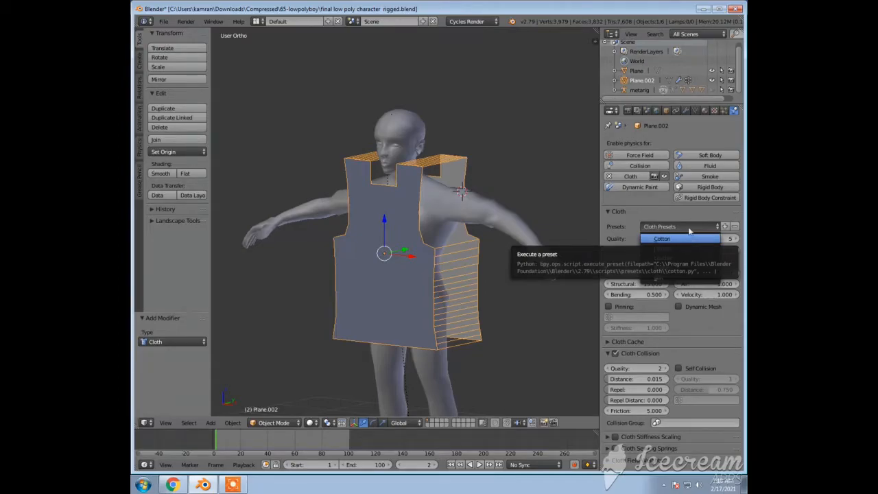
{"action": "left_click", "coordinate": [689, 230]}
{"action": "left_click", "coordinate": [736, 240]}
{"action": "left_click", "coordinate": [737, 239]}
{"action": "left_click", "coordinate": [737, 240]}
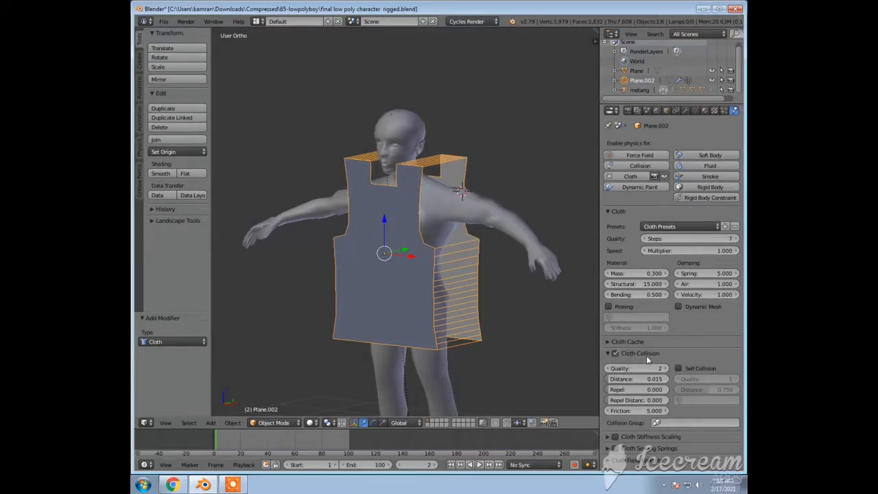
Set the cloth collision quality to 7 and enable self collision for the shirt.
{"action": "left_click", "coordinate": [665, 369]}
{"action": "left_click", "coordinate": [665, 369]}
{"action": "left_click", "coordinate": [665, 368]}
{"action": "left_click", "coordinate": [664, 368]}
{"action": "left_click", "coordinate": [665, 368]}
{"action": "left_click", "coordinate": [679, 369]}
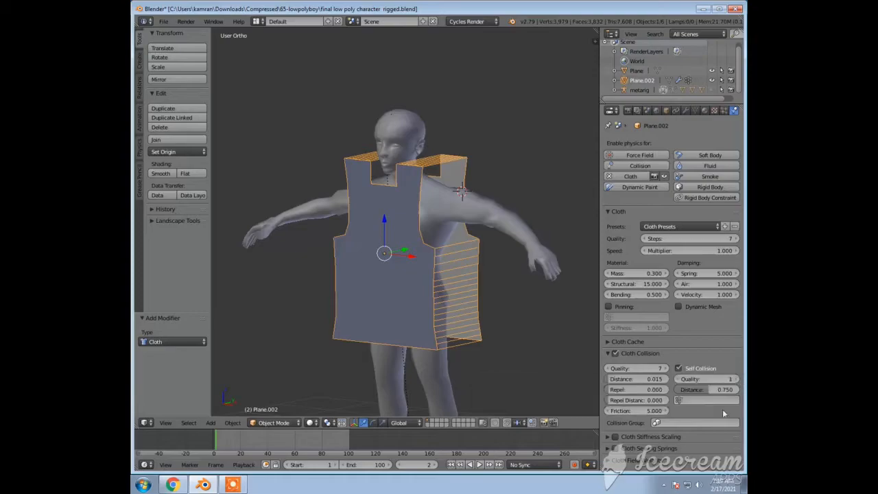
Set the shirt's self collision quality to 5 and its self collision distance to 0.5.
{"action": "left_click", "coordinate": [737, 381]}
{"action": "left_click", "coordinate": [738, 381]}
{"action": "left_click", "coordinate": [737, 381]}
{"action": "left_click", "coordinate": [738, 383]}
{"action": "left_click_drag", "start_coordinate": [707, 390], "coordinate": [678, 391]}
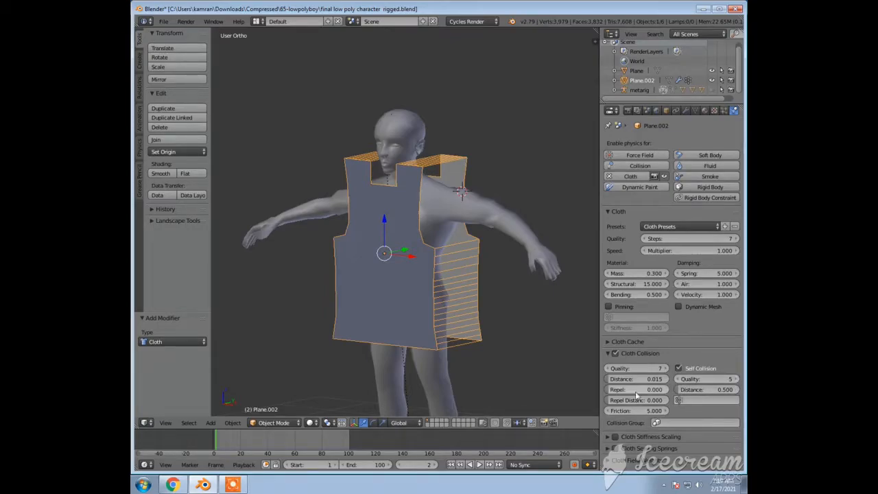
Enable cloth sewing springs for the shirt with a sewing force of 12.
{"action": "left_click", "coordinate": [612, 449]}
{"action": "scroll", "coordinate": [640, 444], "scroll_direction": "down", "scroll_amount": 1}
{"action": "scroll", "coordinate": [641, 445], "scroll_direction": "down", "scroll_amount": 1}
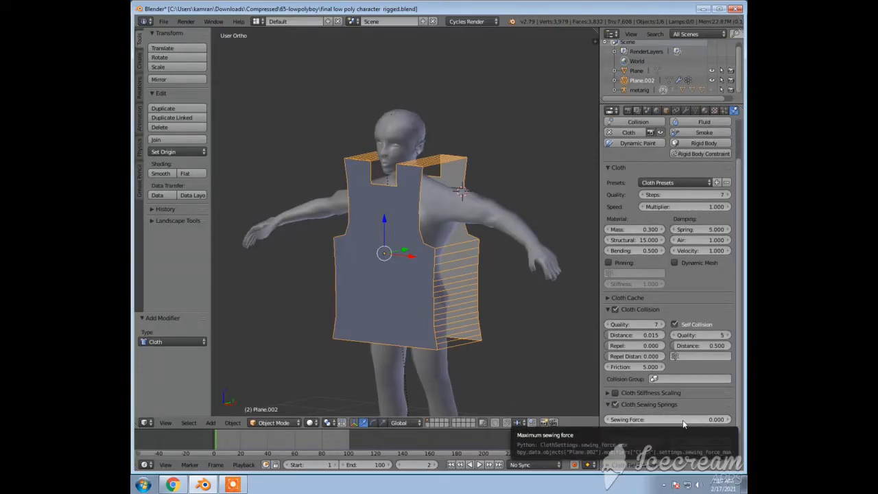
{"action": "left_click", "coordinate": [688, 420]}
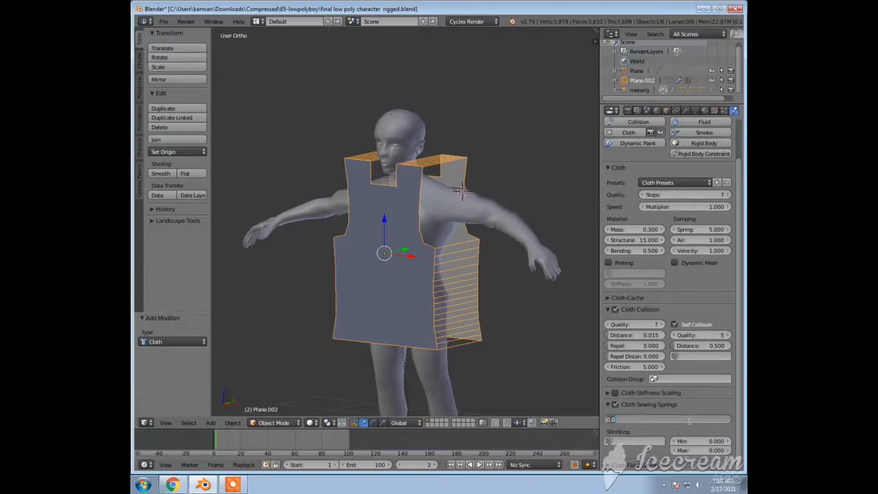
{"action": "type", "text": "12"}
{"action": "key", "text": "Return"}
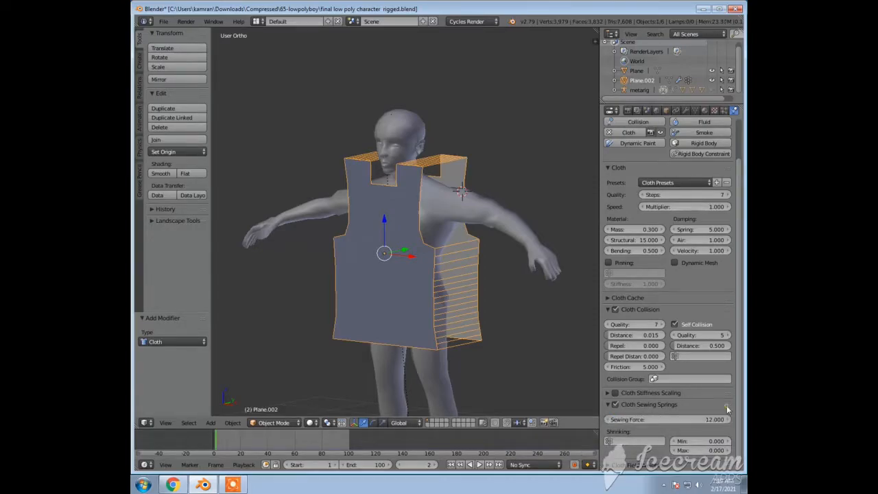
Set the minimum shrinking of the cloth to 0.01.
{"action": "left_click", "coordinate": [710, 441]}
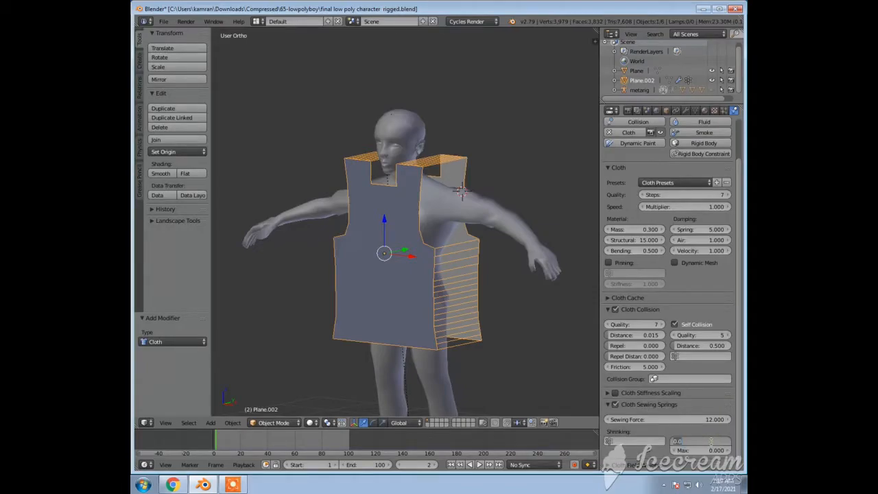
{"action": "type", "text": "0.01"}
{"action": "key", "text": "Return"}
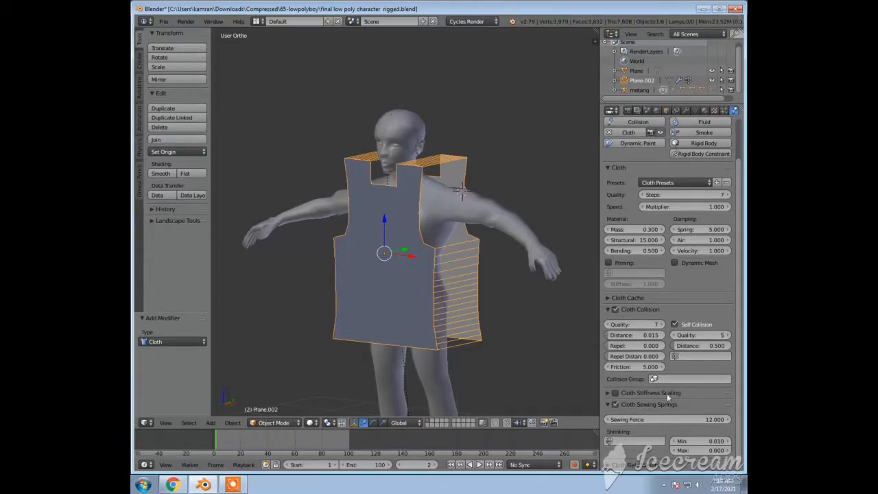
Enable Collision physics on the body and set its inner soft body and cloth thickness to 0.01.
{"action": "scroll", "coordinate": [668, 398], "scroll_direction": "up", "scroll_amount": 3}
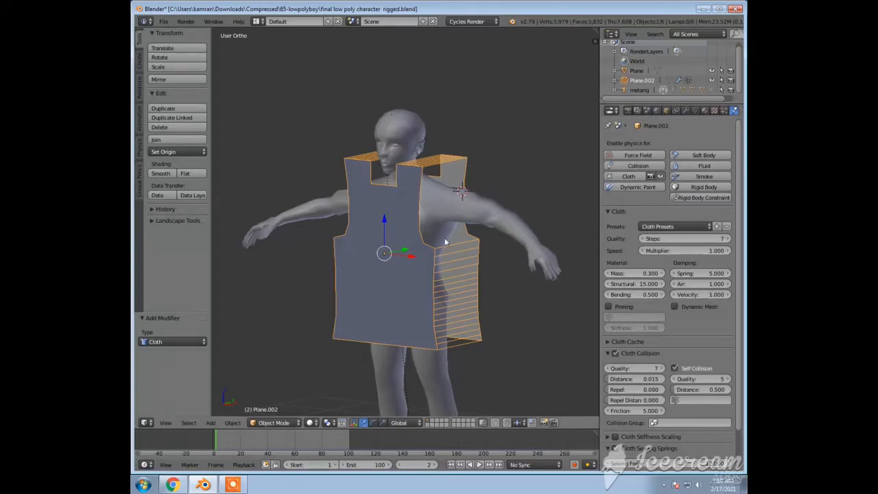
{"action": "right_click", "coordinate": [398, 135]}
{"action": "middle_click_drag", "start_coordinate": [483, 192], "coordinate": [549, 194]}
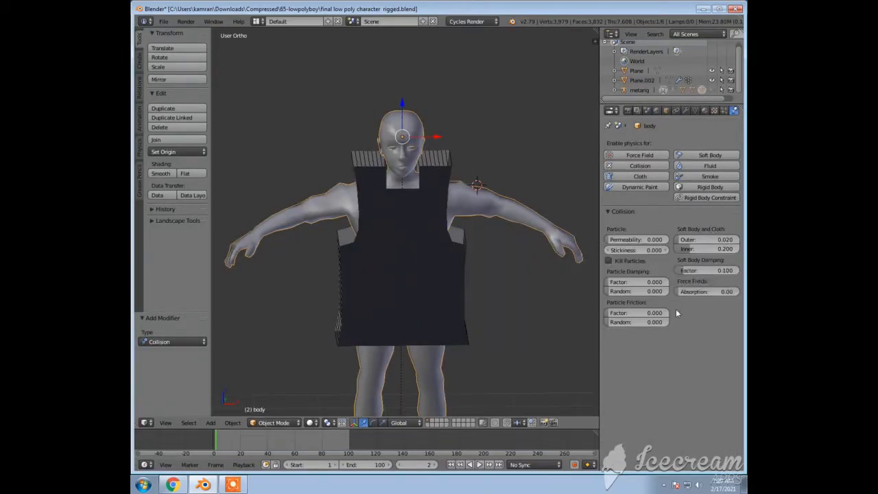
{"action": "left_click", "coordinate": [715, 252]}
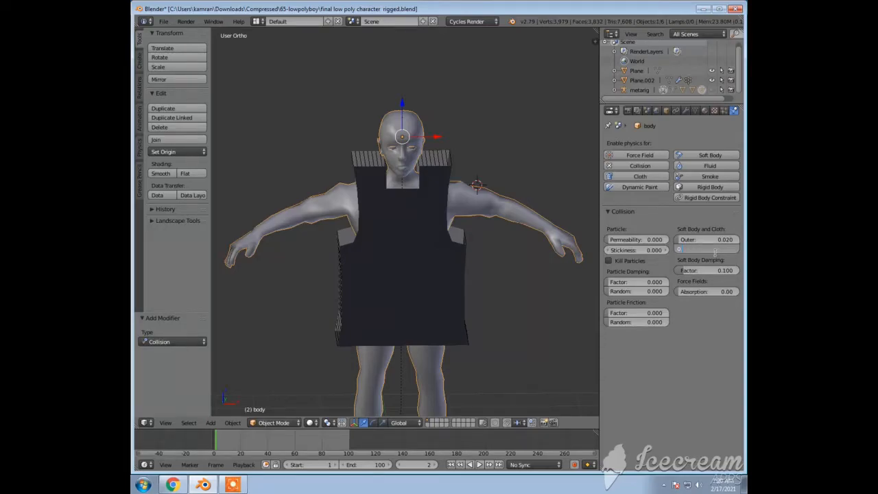
{"action": "key", "text": "Return"}
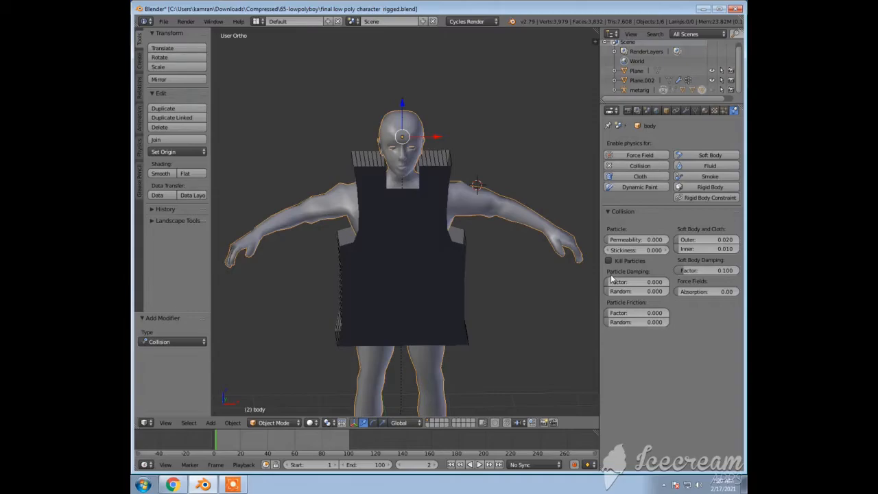
Play the cloth simulation so the shirt sews together around the body, stop playback and go to frame 25.
{"action": "left_click", "coordinate": [480, 465]}
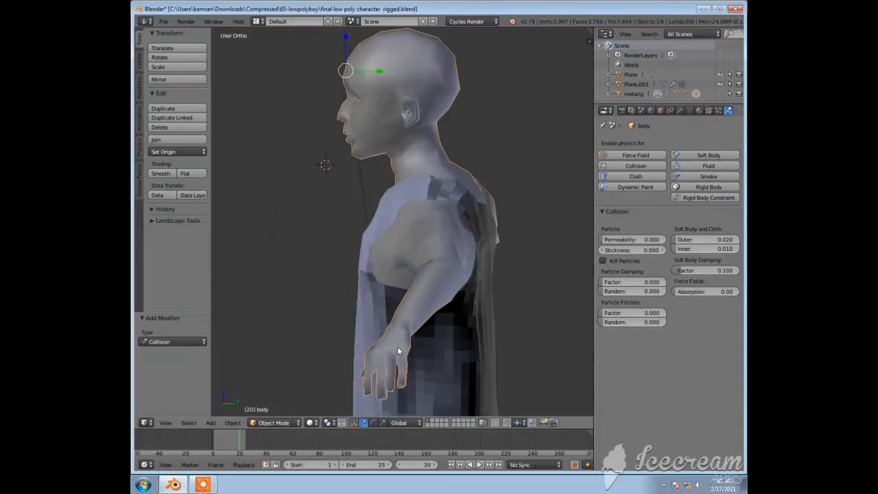
{"action": "middle_click_drag", "start_coordinate": [412, 340], "coordinate": [452, 337]}
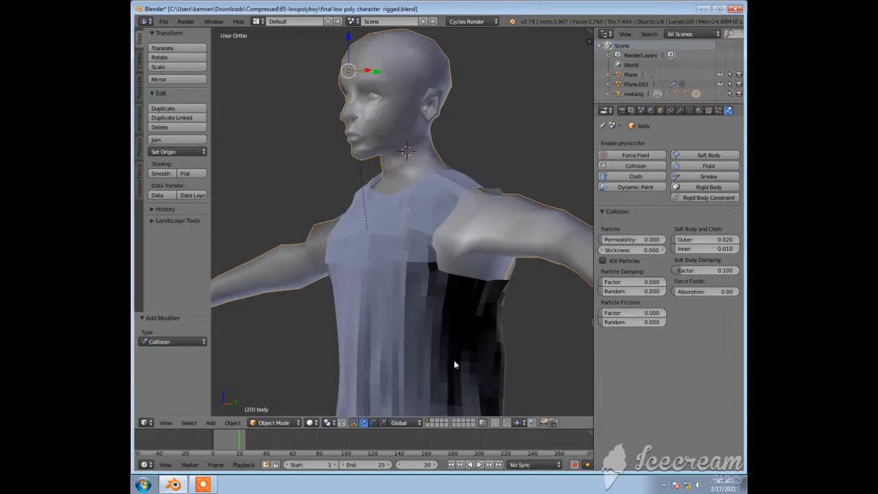
{"action": "left_click", "coordinate": [480, 466]}
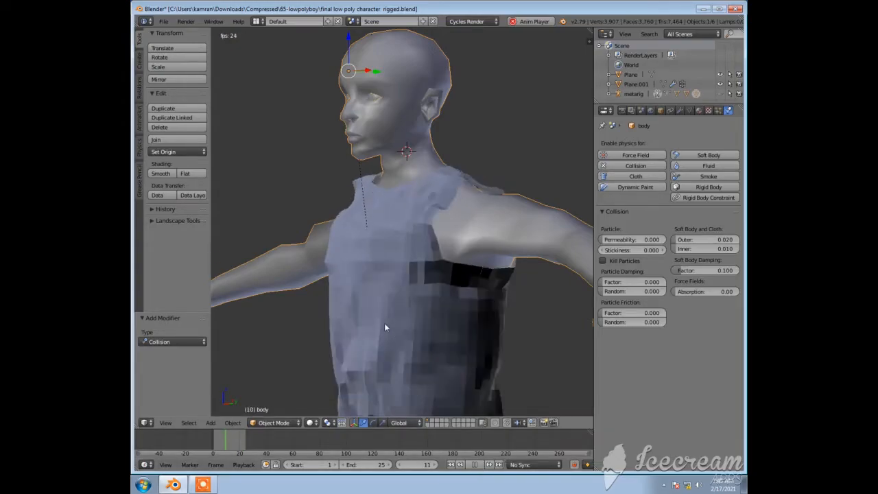
{"action": "key", "text": "KP_1"}
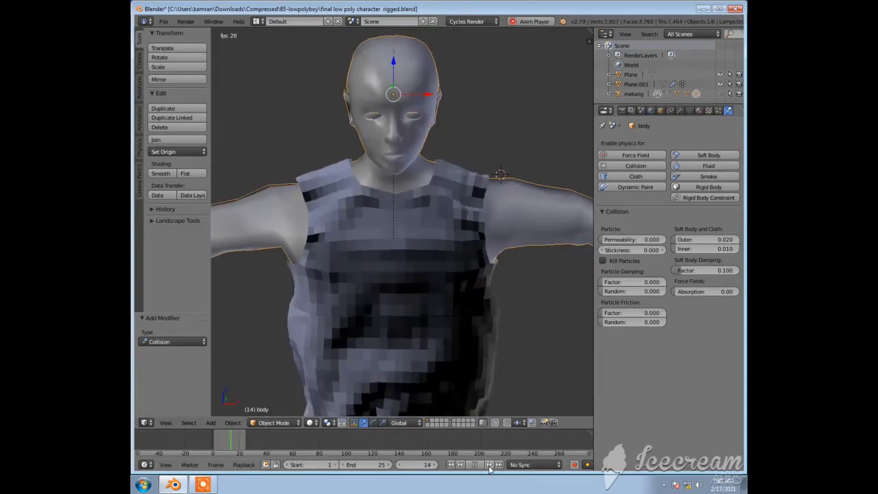
{"action": "left_click", "coordinate": [474, 464]}
{"action": "scroll", "coordinate": [472, 349], "scroll_direction": "down", "scroll_amount": 3}
{"action": "left_click", "coordinate": [245, 442]}
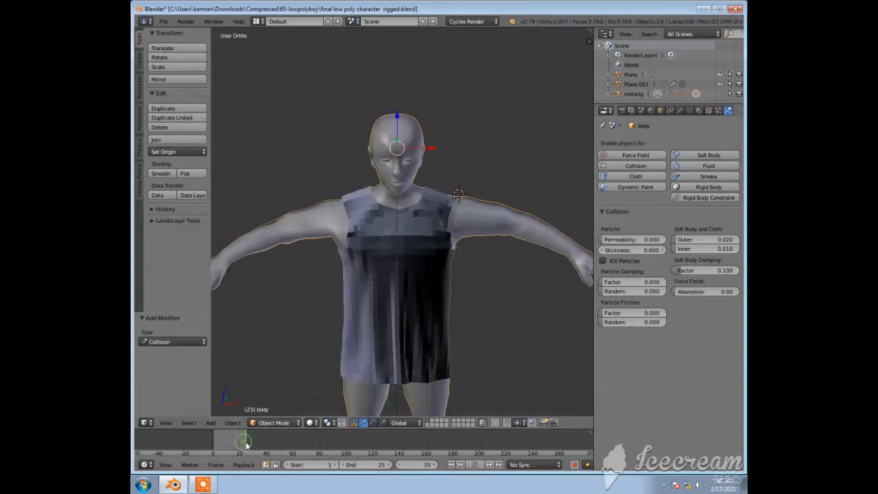
Examine how the simulated shirt fits the body around the armholes, shoulders, chest and neckline from several angles.
{"action": "middle_click_drag", "start_coordinate": [313, 313], "coordinate": [363, 336]}
{"action": "scroll", "coordinate": [430, 332], "scroll_direction": "up", "scroll_amount": 3}
{"action": "scroll", "coordinate": [430, 330], "scroll_direction": "up", "scroll_amount": 3}
{"action": "middle_click_drag", "start_coordinate": [430, 330], "coordinate": [223, 339]}
{"action": "scroll", "coordinate": [448, 304], "scroll_direction": "down", "scroll_amount": 3}
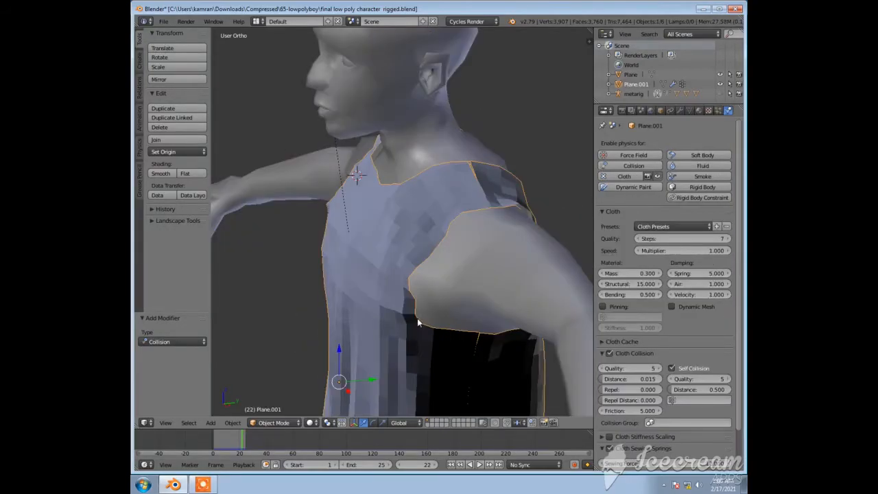
{"action": "middle_click_drag", "start_coordinate": [403, 286], "coordinate": [479, 290]}
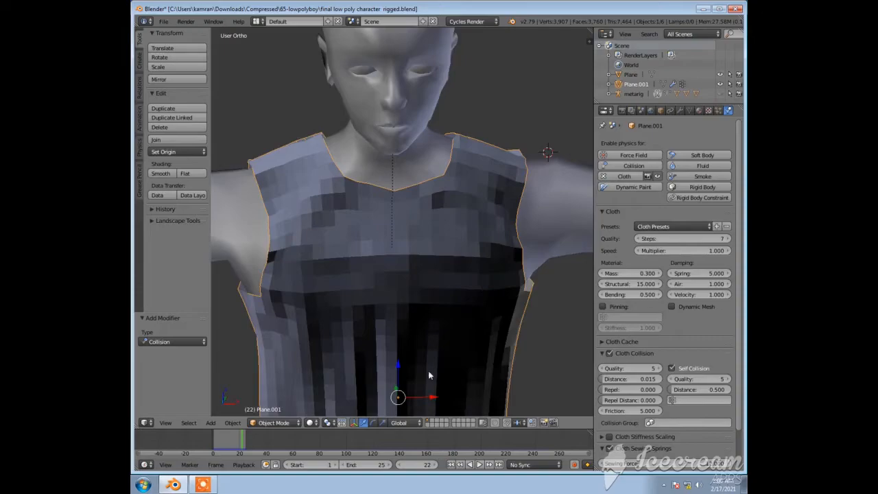
{"action": "scroll", "coordinate": [440, 319], "scroll_direction": "up", "scroll_amount": 2}
{"action": "scroll", "coordinate": [439, 318], "scroll_direction": "down", "scroll_amount": 3}
{"action": "middle_click_drag", "start_coordinate": [443, 313], "coordinate": [390, 300]}
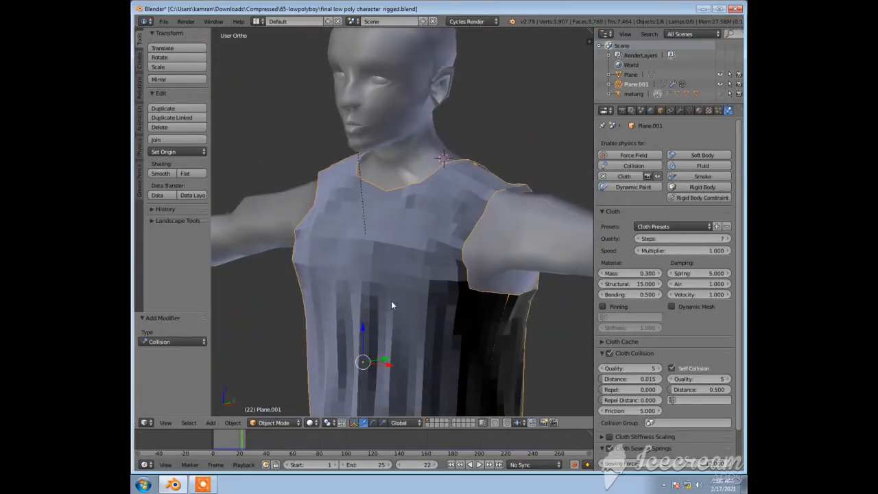
{"action": "scroll", "coordinate": [395, 306], "scroll_direction": "down", "scroll_amount": 3}
{"action": "middle_click_drag", "start_coordinate": [396, 306], "coordinate": [480, 307]}
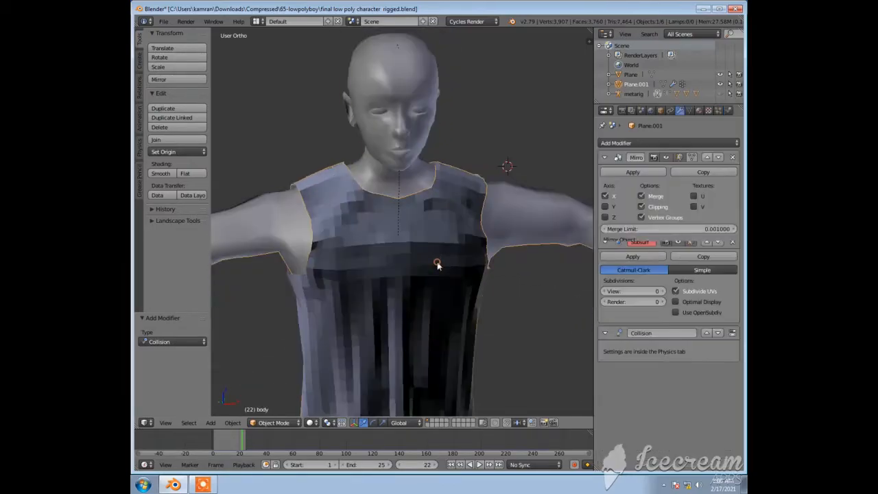
Add a Subdivision Surface modifier to the shirt after its Cloth modifier.
{"action": "right_click", "coordinate": [366, 294]}
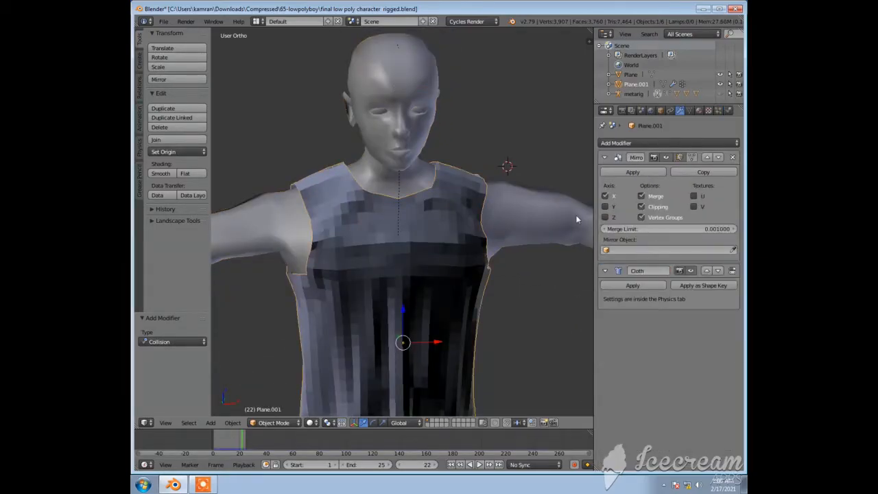
{"action": "left_click", "coordinate": [678, 142]}
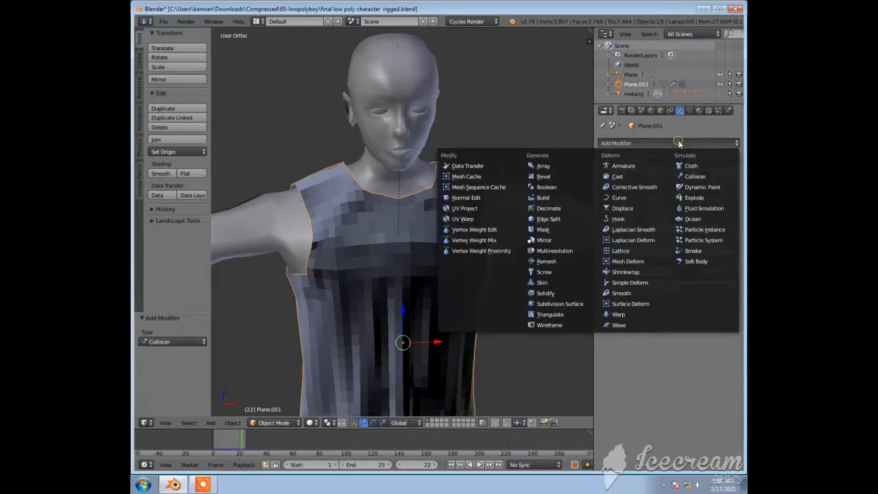
{"action": "left_click", "coordinate": [561, 304]}
{"action": "mouse_move", "coordinate": [511, 312]}
{"action": "middle_mouse_down"}
{"action": "mouse_move", "coordinate": [400, 321]}
{"action": "mouse_move", "coordinate": [497, 325]}
{"action": "mouse_move", "coordinate": [508, 317]}
{"action": "middle_mouse_up"}
{"action": "scroll", "coordinate": [469, 316], "scroll_direction": "up", "scroll_amount": 2}
{"action": "scroll", "coordinate": [506, 316], "scroll_direction": "down", "scroll_amount": 1}
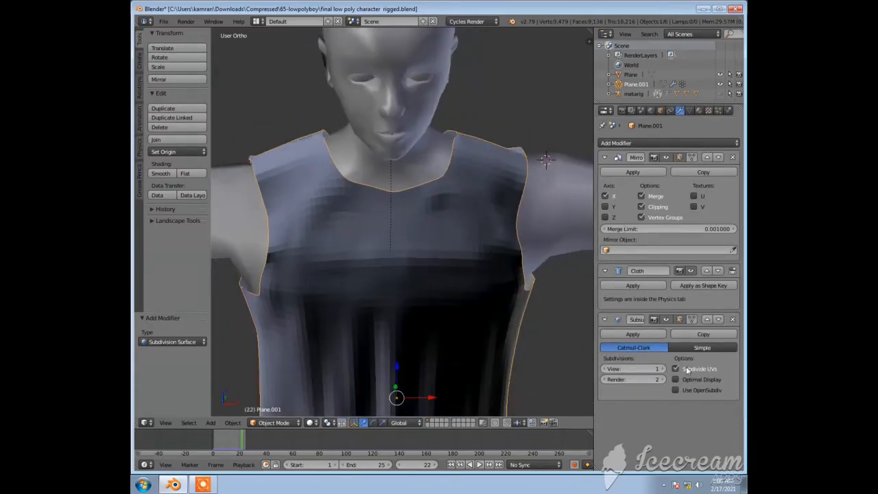
Set the shirt's subdivision level to 3 for both the view and the render.
{"action": "left_click", "coordinate": [662, 369]}
{"action": "left_click", "coordinate": [662, 368]}
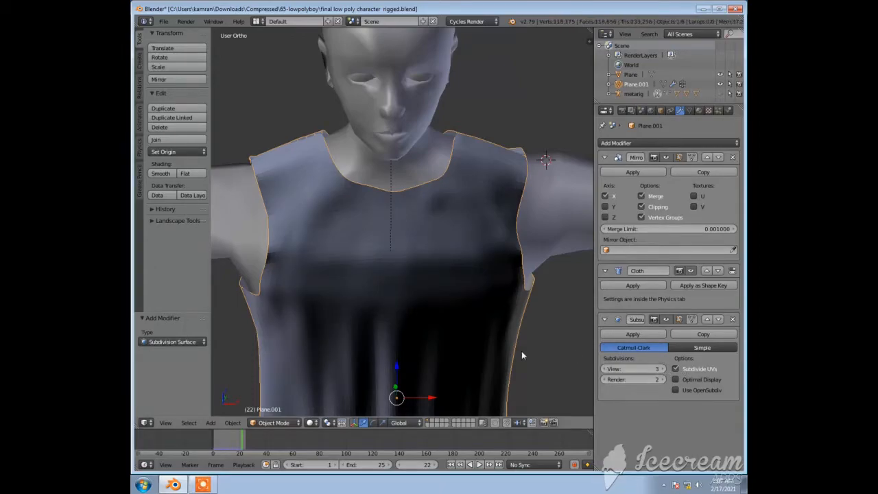
{"action": "scroll", "coordinate": [520, 352], "scroll_direction": "up", "scroll_amount": 2}
{"action": "middle_click_drag", "start_coordinate": [517, 354], "coordinate": [503, 308]}
{"action": "scroll", "coordinate": [440, 310], "scroll_direction": "down", "scroll_amount": 3}
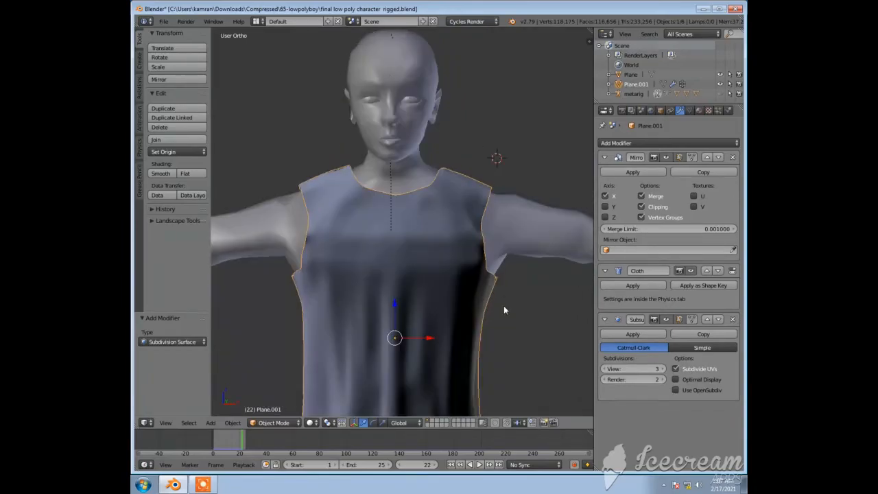
{"action": "left_click", "coordinate": [663, 381]}
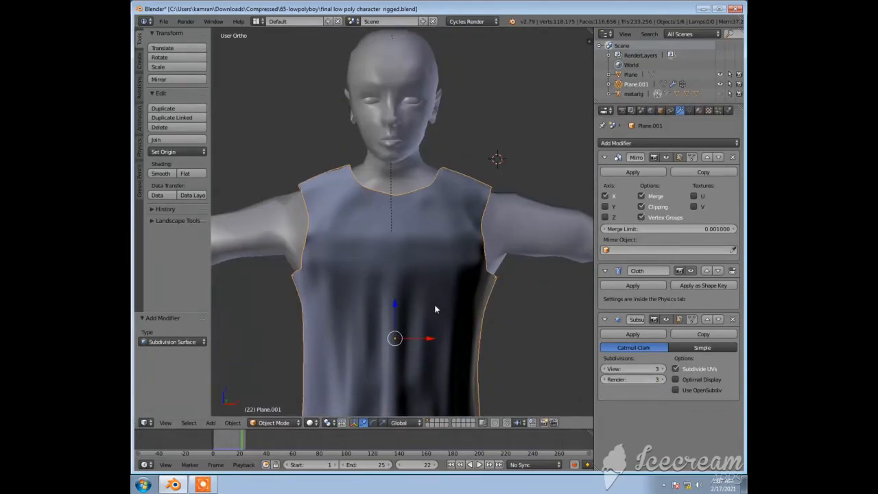
Add a Solidify modifier to the shirt after its Subdivision Surface modifier and check the collar and armhole edges.
{"action": "left_click", "coordinate": [686, 142]}
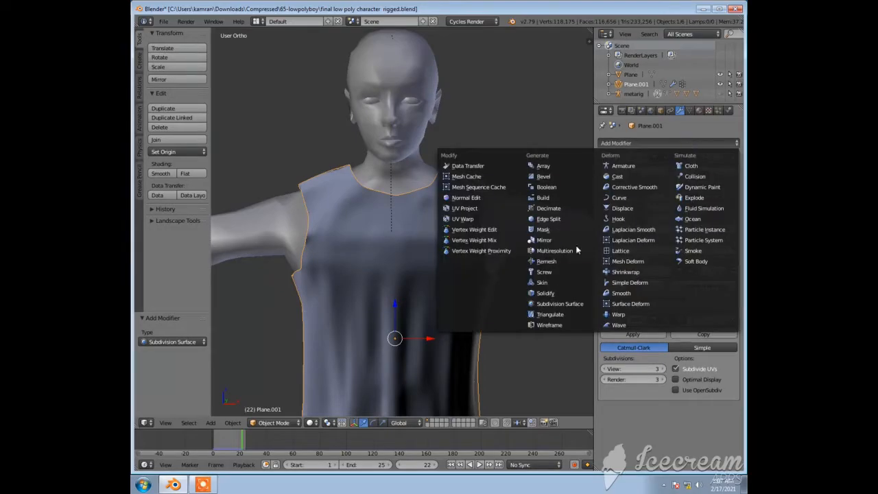
{"action": "left_click", "coordinate": [549, 294]}
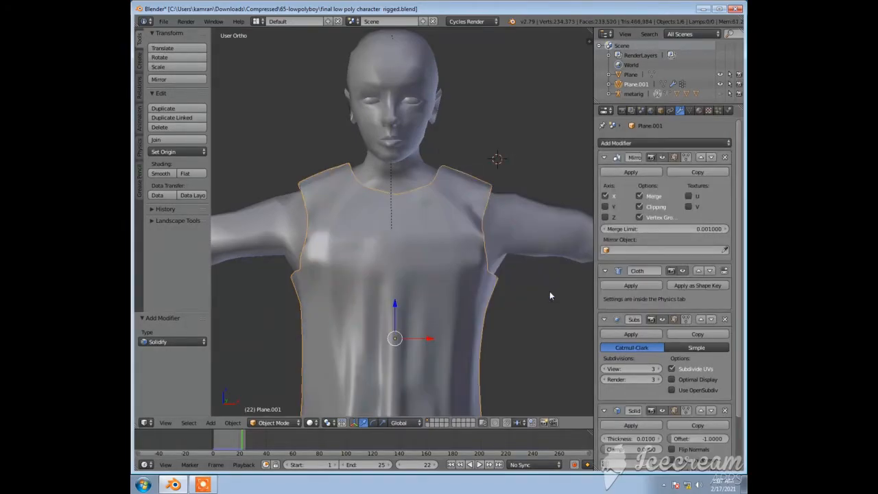
{"action": "middle_click_drag", "start_coordinate": [474, 304], "coordinate": [487, 320]}
{"action": "scroll", "coordinate": [444, 309], "scroll_direction": "up", "scroll_amount": 2}
{"action": "scroll", "coordinate": [477, 291], "scroll_direction": "down", "scroll_amount": 2}
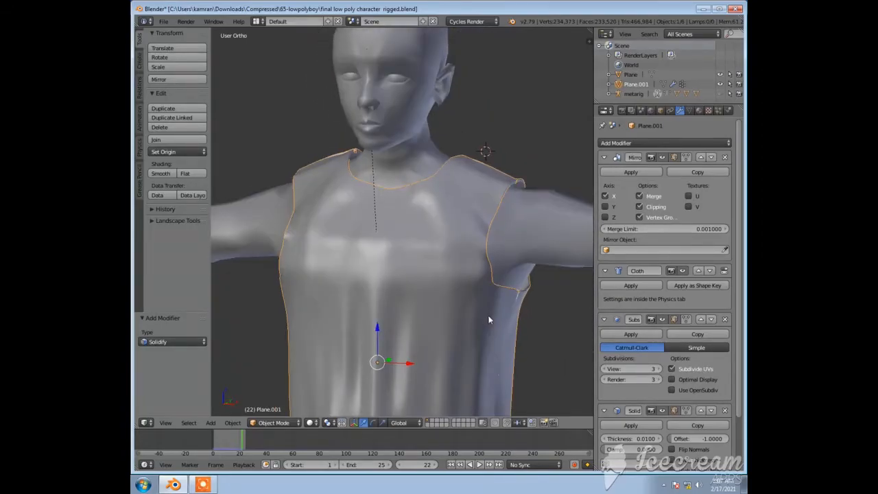
{"action": "scroll", "coordinate": [664, 345], "scroll_direction": "down", "scroll_amount": 3}
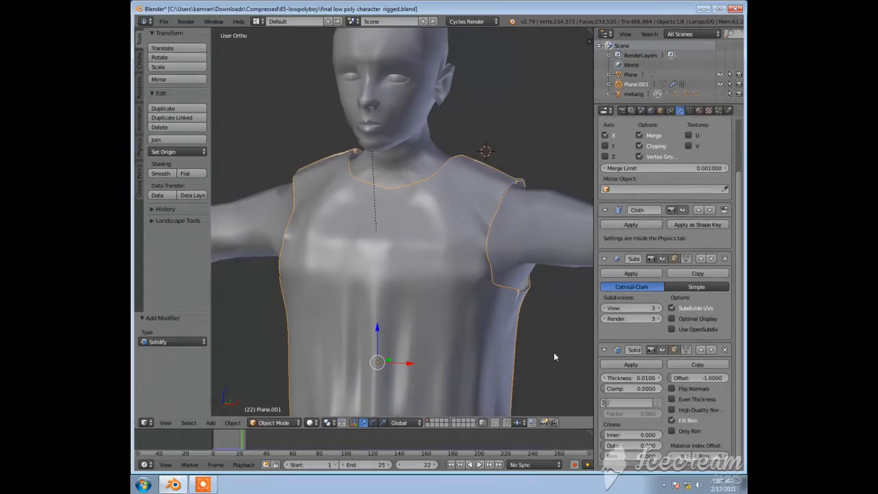
{"action": "scroll", "coordinate": [553, 356], "scroll_direction": "up", "scroll_amount": 2}
{"action": "mouse_move", "coordinate": [551, 356]}
{"action": "middle_mouse_down"}
{"action": "mouse_move", "coordinate": [486, 349]}
{"action": "mouse_move", "coordinate": [561, 361]}
{"action": "middle_mouse_up"}
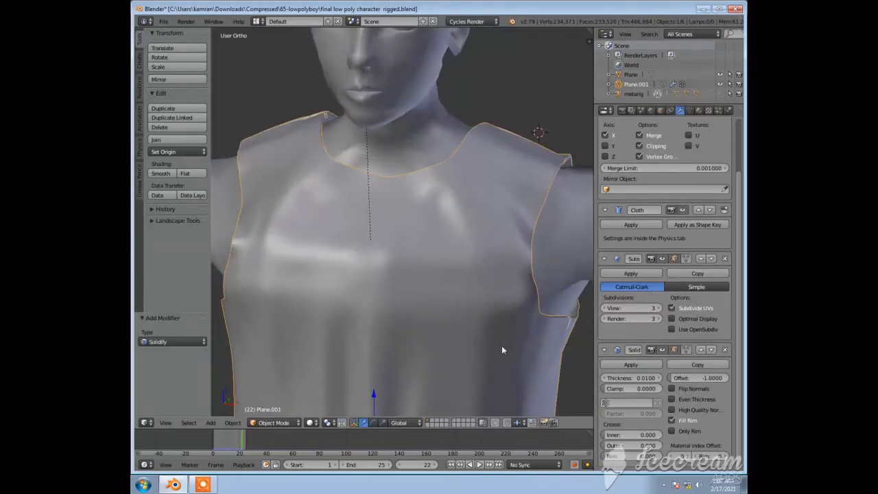
{"action": "scroll", "coordinate": [504, 346], "scroll_direction": "down", "scroll_amount": 4}
{"action": "middle_click_drag", "start_coordinate": [507, 341], "coordinate": [520, 339]}
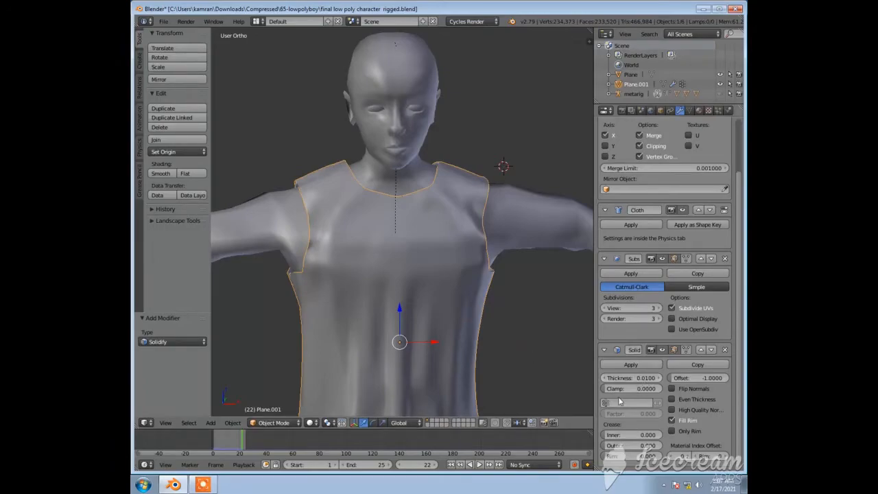
Set the shirt's Solidify clamp to about 0.2667 and its thickness to 0.0150.
{"action": "left_click_drag", "start_coordinate": [610, 388], "coordinate": [638, 389]}
{"action": "middle_click_drag", "start_coordinate": [533, 352], "coordinate": [495, 361]}
{"action": "scroll", "coordinate": [450, 321], "scroll_direction": "up", "scroll_amount": 2}
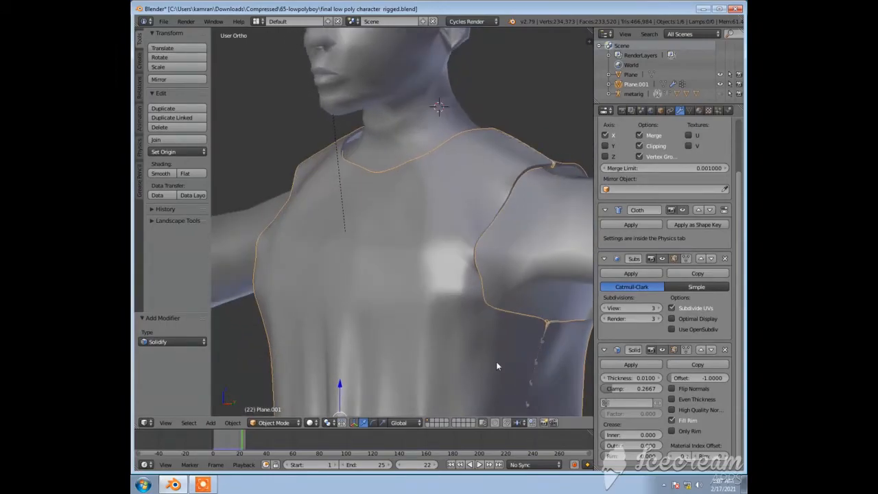
{"action": "left_click_drag", "start_coordinate": [605, 380], "coordinate": [606, 380]}
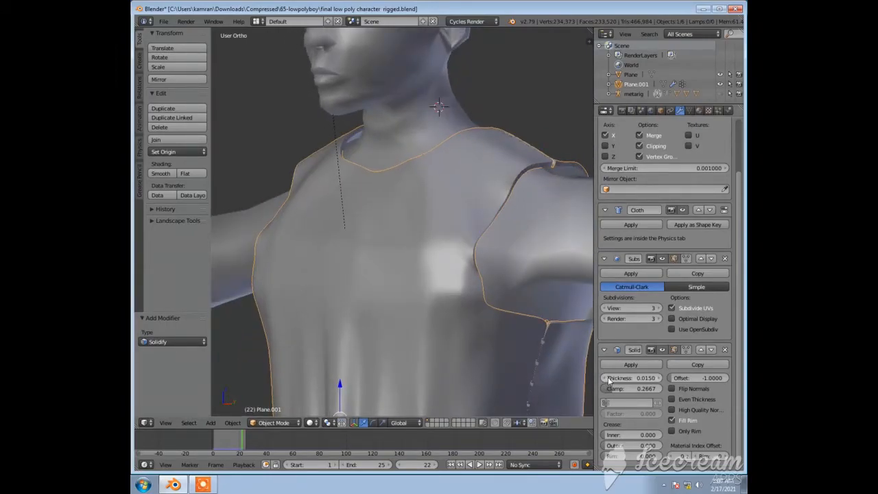
{"action": "scroll", "coordinate": [508, 283], "scroll_direction": "down", "scroll_amount": 2}
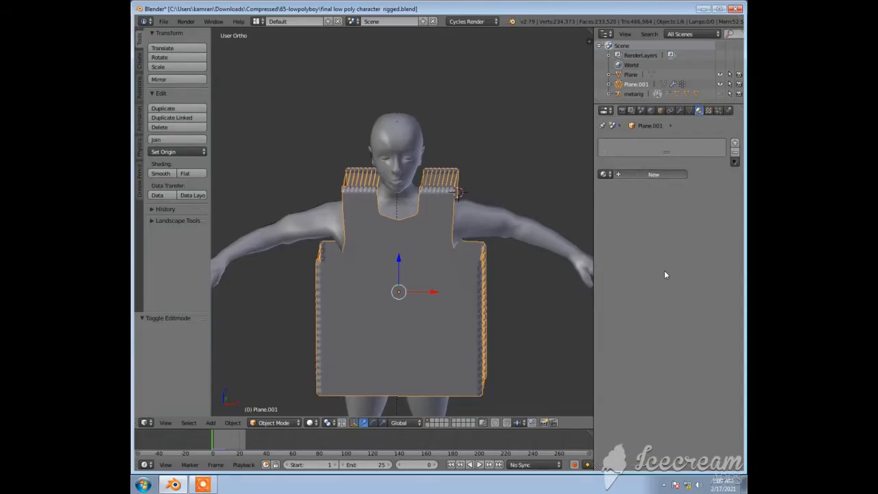
Create a new Diffuse BSDF material for the shirt and set its colour to a dark violet-blue.
{"action": "left_click", "coordinate": [653, 175]}
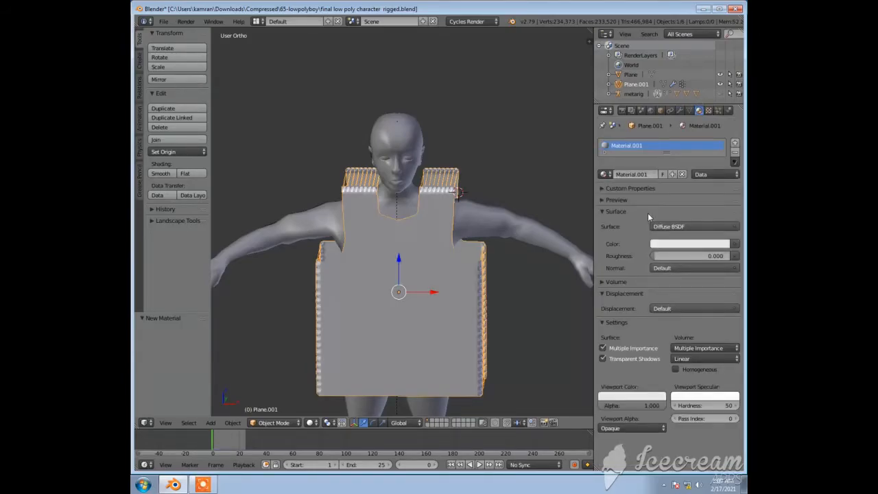
{"action": "left_click", "coordinate": [707, 244]}
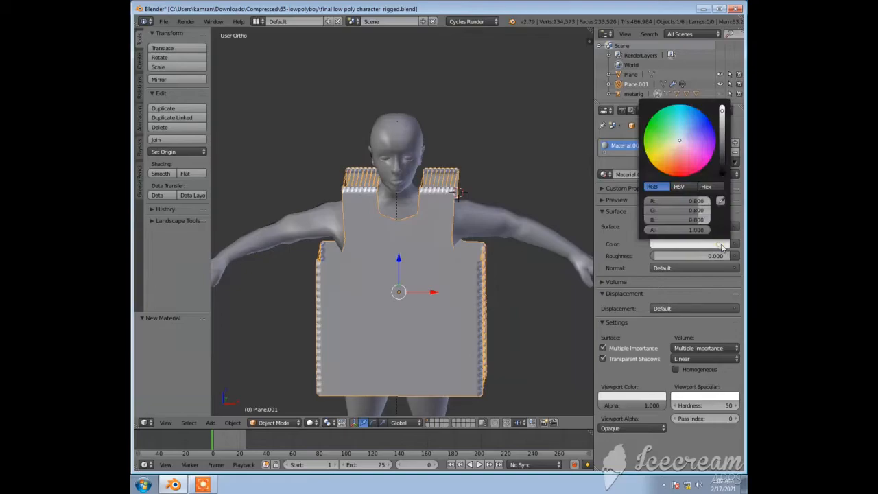
{"action": "left_click", "coordinate": [677, 138]}
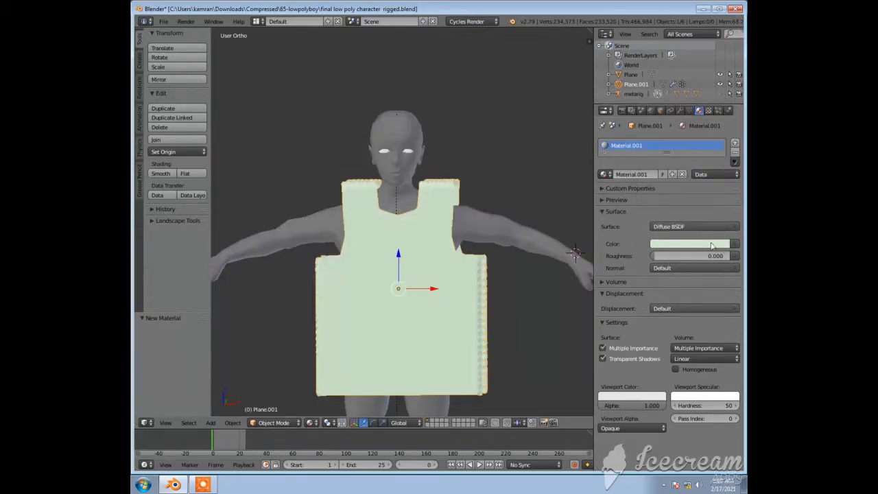
{"action": "left_click", "coordinate": [712, 245]}
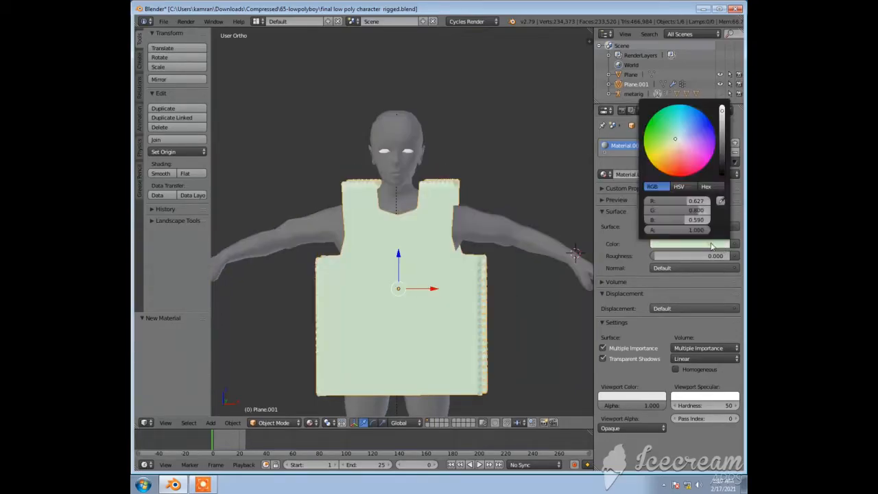
{"action": "left_click", "coordinate": [686, 143]}
{"action": "left_click_drag", "start_coordinate": [686, 143], "coordinate": [695, 133]}
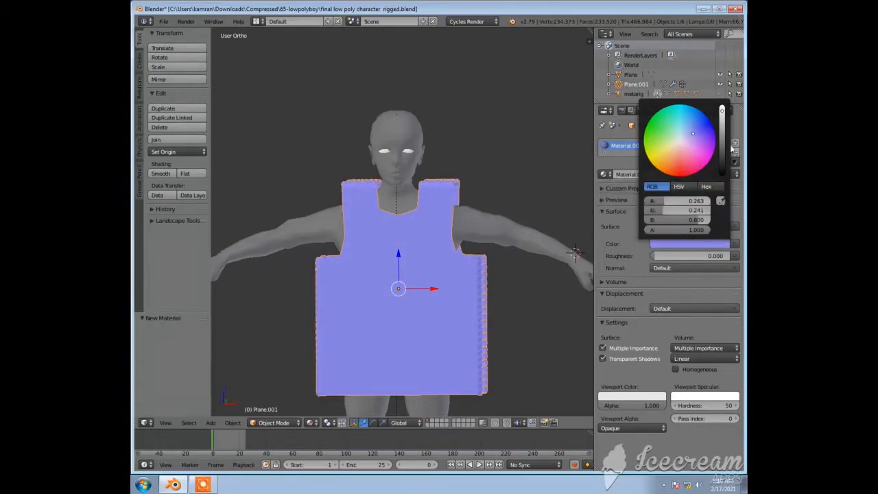
{"action": "left_click", "coordinate": [723, 149]}
{"action": "left_click", "coordinate": [724, 142]}
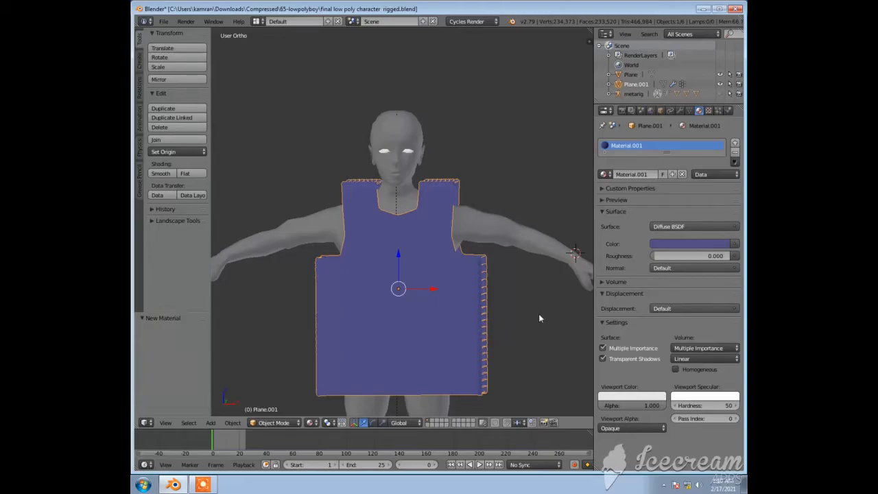
In Edit Mode, circle-select the side and hem strips of the shirt's front panel and switch to face selection.
{"action": "key", "text": "Tab"}
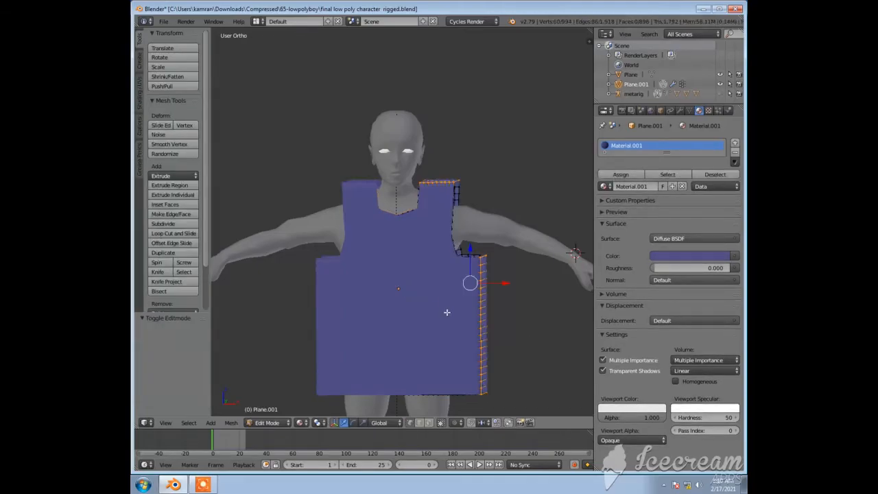
{"action": "scroll", "coordinate": [446, 306], "scroll_direction": "down", "scroll_amount": 1}
{"action": "key", "text": "c"}
{"action": "mouse_move", "coordinate": [462, 256]}
{"action": "left_mouse_down"}
{"action": "mouse_move", "coordinate": [463, 365]}
{"action": "mouse_move", "coordinate": [401, 364]}
{"action": "left_mouse_up"}
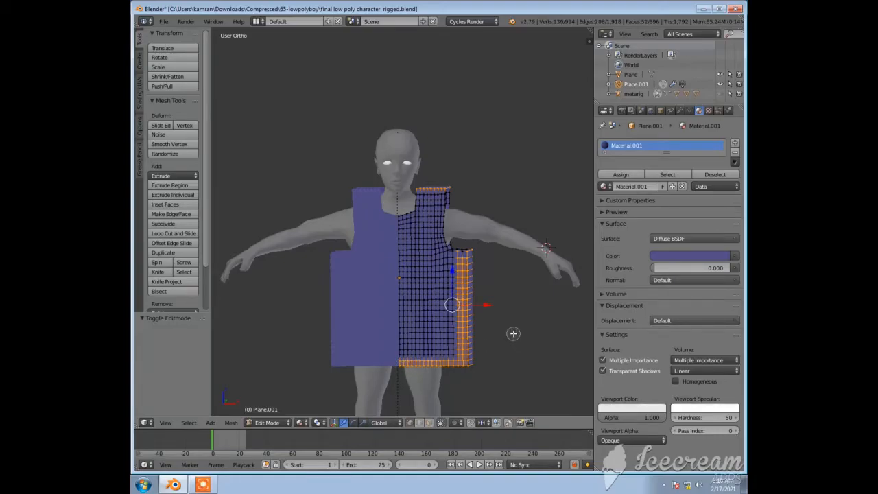
{"action": "left_click", "coordinate": [429, 423]}
Extend the face selection over the shirt's back panel, from the shoulder down to the hem.
{"action": "middle_click_drag", "start_coordinate": [500, 351], "coordinate": [501, 345]}
{"action": "middle_click_drag", "start_coordinate": [508, 309], "coordinate": [511, 301]}
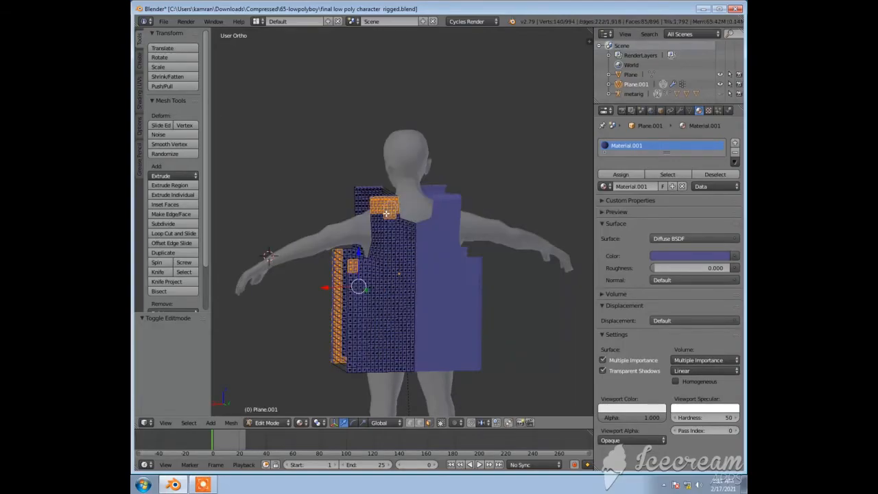
{"action": "mouse_move", "coordinate": [388, 214]}
{"action": "left_mouse_down"}
{"action": "mouse_move", "coordinate": [378, 238]}
{"action": "mouse_move", "coordinate": [408, 230]}
{"action": "mouse_move", "coordinate": [402, 289]}
{"action": "mouse_move", "coordinate": [388, 259]}
{"action": "mouse_move", "coordinate": [398, 278]}
{"action": "mouse_move", "coordinate": [378, 268]}
{"action": "mouse_move", "coordinate": [374, 280]}
{"action": "left_mouse_up"}
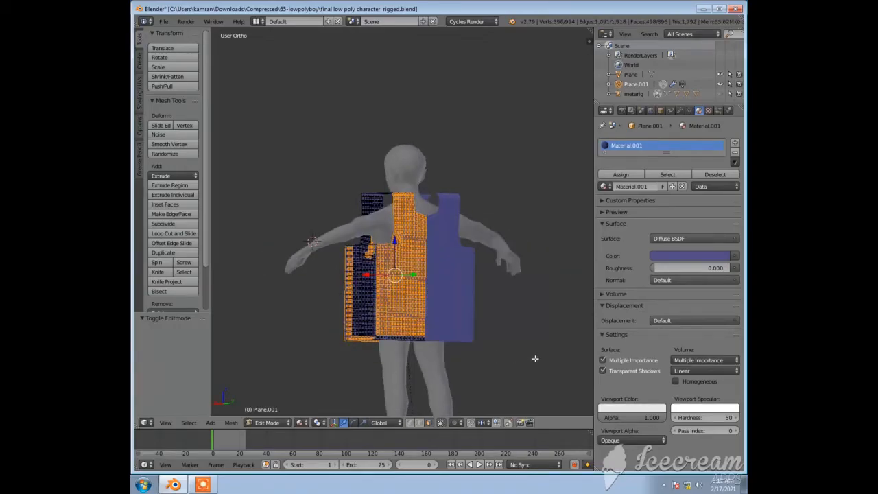
{"action": "middle_click_drag", "start_coordinate": [535, 358], "coordinate": [539, 357]}
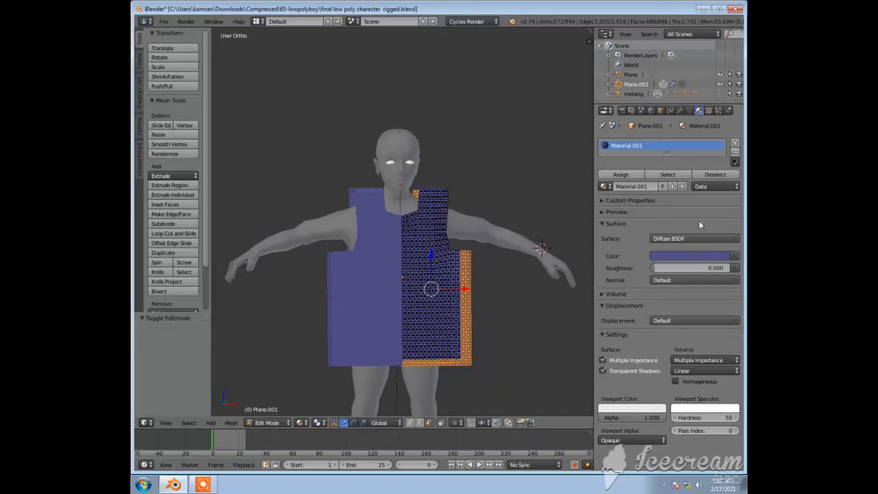
Add a second material slot with a new material and colour it pinkish red (R 0.800, G 0.031, B 0.217).
{"action": "left_click", "coordinate": [736, 144]}
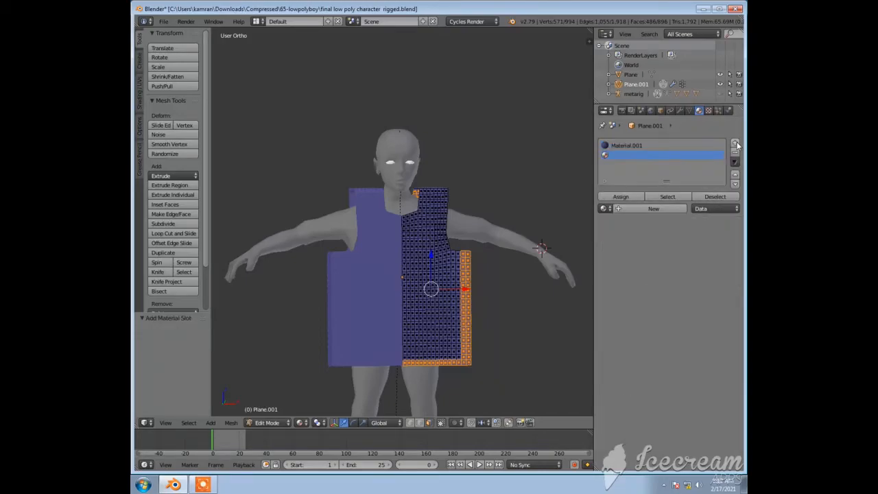
{"action": "left_click", "coordinate": [653, 209]}
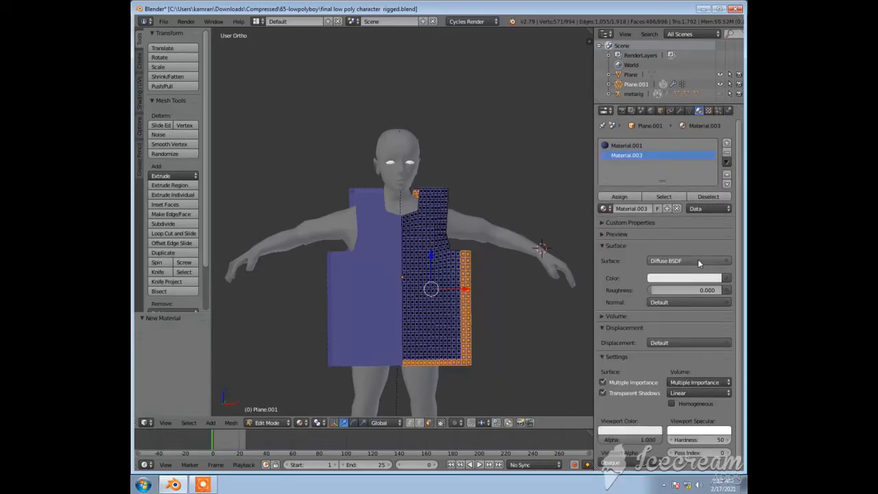
{"action": "left_click", "coordinate": [707, 280]}
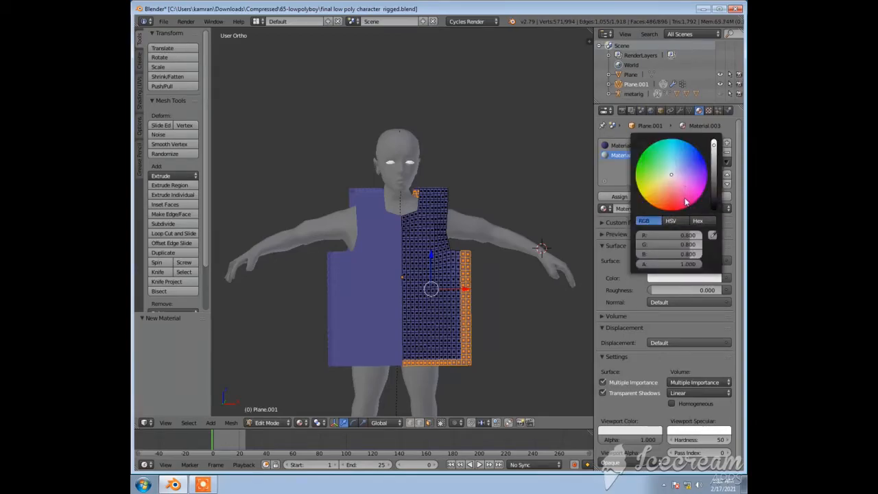
{"action": "left_click", "coordinate": [684, 200]}
Assign the pinkish-red material to the selected side, hem and back faces, and return to Object Mode.
{"action": "middle_click_drag", "start_coordinate": [559, 309], "coordinate": [576, 302]}
{"action": "left_click", "coordinate": [619, 196]}
{"action": "mouse_move", "coordinate": [510, 297]}
{"action": "middle_mouse_down"}
{"action": "mouse_move", "coordinate": [360, 286]}
{"action": "mouse_move", "coordinate": [504, 300]}
{"action": "middle_mouse_up"}
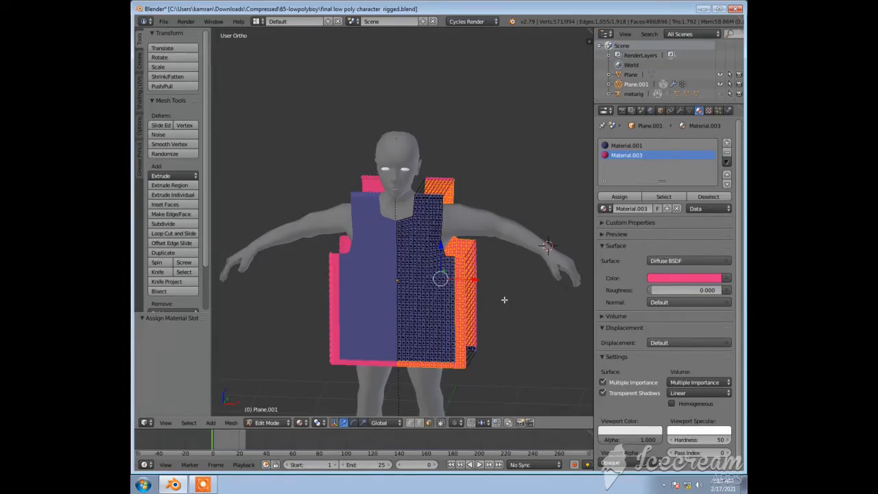
{"action": "key", "text": "Tab"}
{"action": "mouse_move", "coordinate": [504, 304]}
{"action": "middle_mouse_down"}
{"action": "mouse_move", "coordinate": [501, 264]}
{"action": "mouse_move", "coordinate": [506, 301]}
{"action": "middle_mouse_up"}
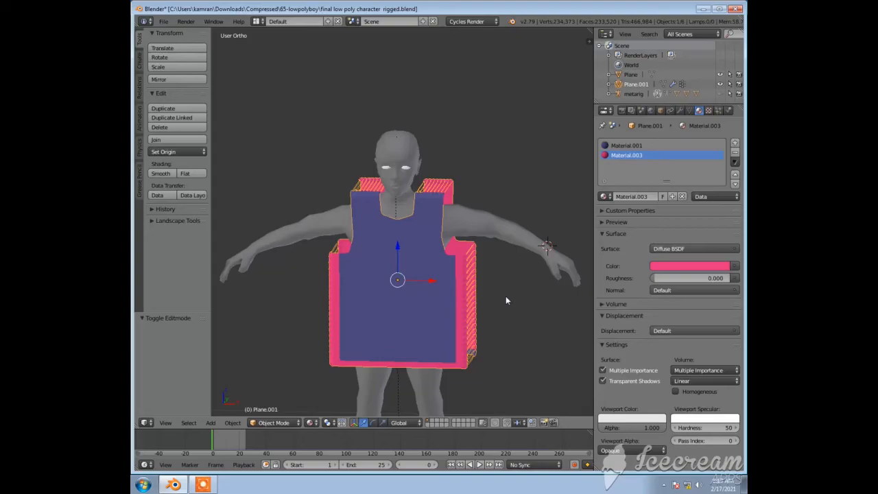
Darken the second material's colour to a deep crimson (R 0.319, G 0.015, B 0.091).
{"action": "left_click", "coordinate": [703, 269]}
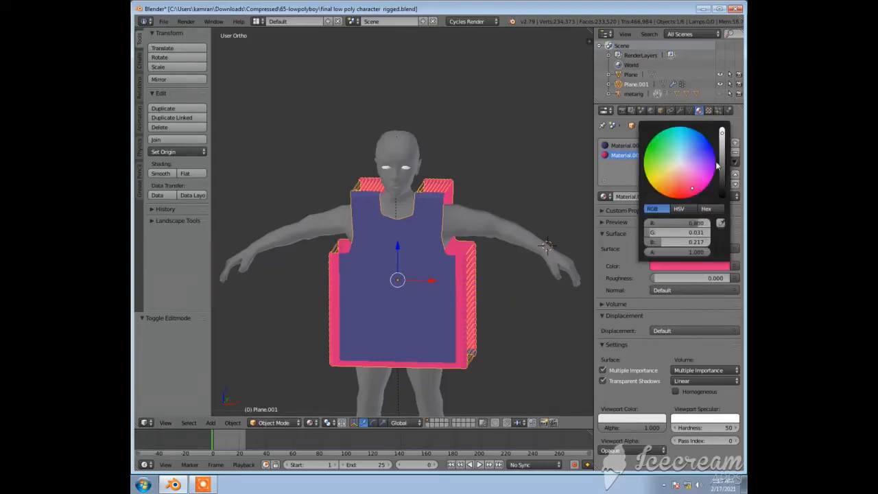
{"action": "left_click", "coordinate": [725, 162]}
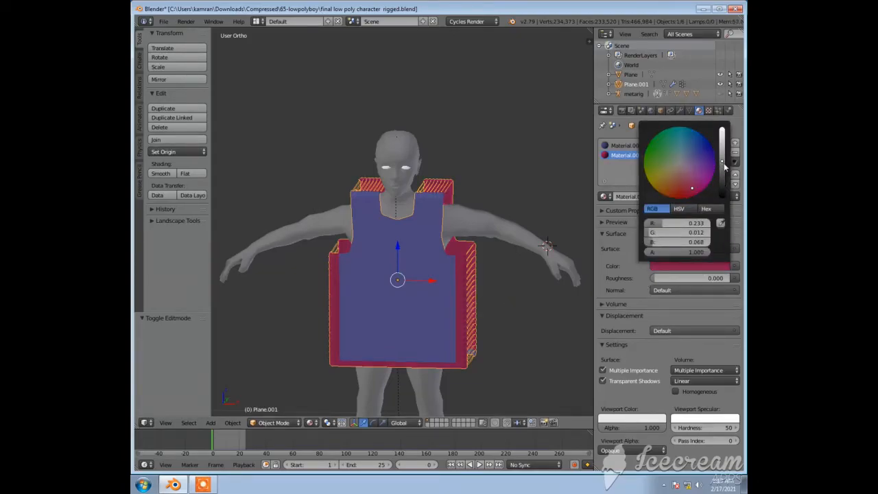
{"action": "left_click", "coordinate": [723, 156]}
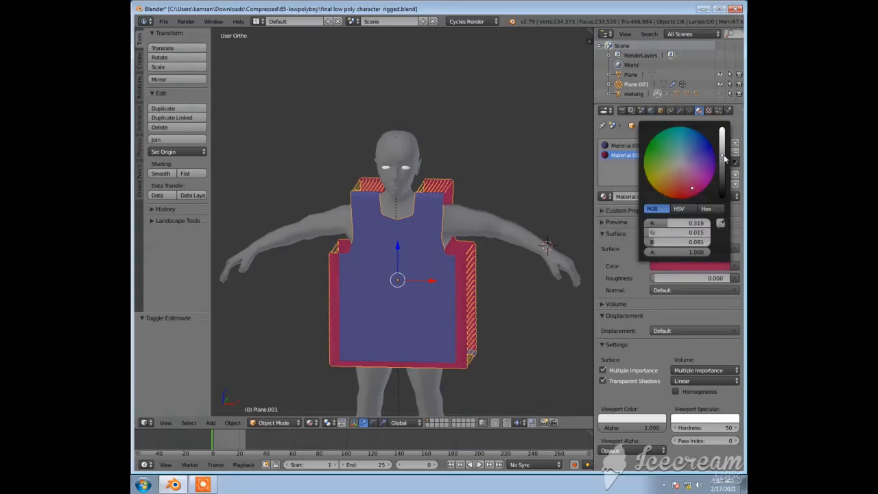
{"action": "mouse_move", "coordinate": [509, 302]}
{"action": "middle_mouse_down"}
{"action": "mouse_move", "coordinate": [425, 288]}
{"action": "mouse_move", "coordinate": [339, 294]}
{"action": "mouse_move", "coordinate": [503, 308]}
{"action": "middle_mouse_up"}
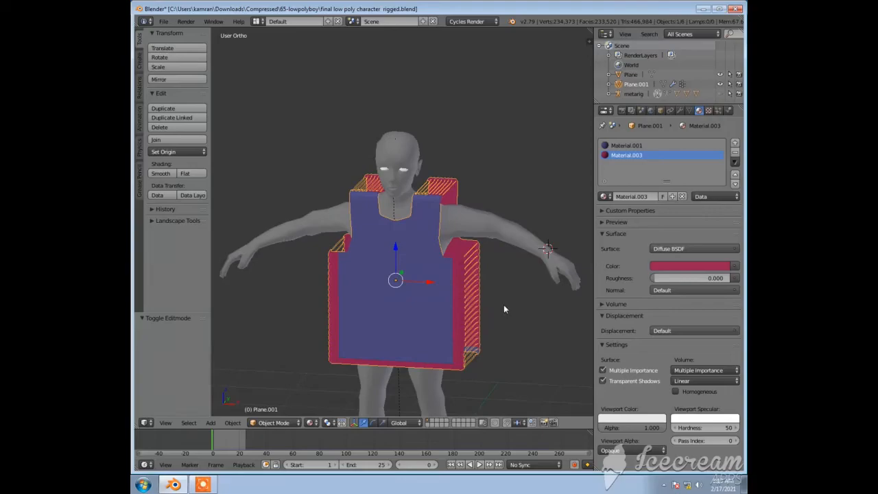
Play the cloth simulation so the two-coloured shirt sews around the body, stop it at frame 20 and inspect it from several angles.
{"action": "left_click", "coordinate": [479, 465]}
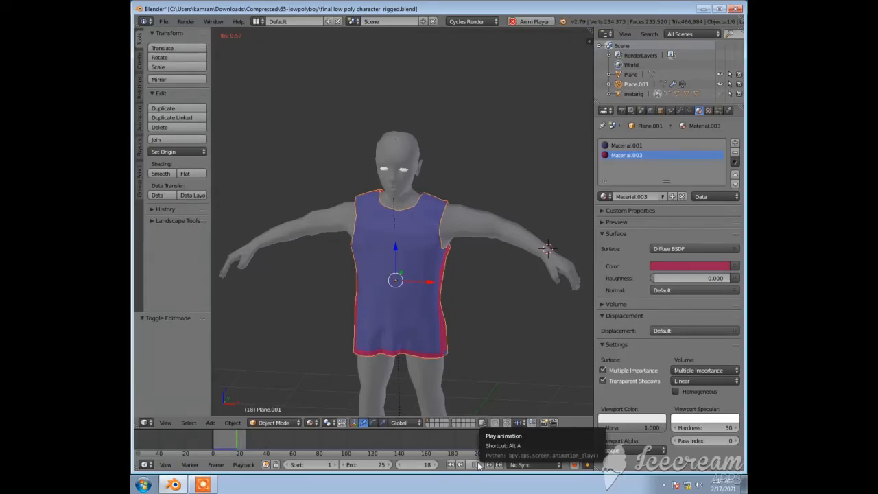
{"action": "left_click", "coordinate": [478, 465]}
{"action": "middle_click_drag", "start_coordinate": [450, 351], "coordinate": [377, 338]}
{"action": "middle_click_drag", "start_coordinate": [459, 347], "coordinate": [414, 316]}
{"action": "scroll", "coordinate": [414, 322], "scroll_direction": "up", "scroll_amount": 3}
{"action": "middle_click_drag", "start_coordinate": [412, 350], "coordinate": [416, 276]}
{"action": "scroll", "coordinate": [456, 275], "scroll_direction": "down", "scroll_amount": 3}
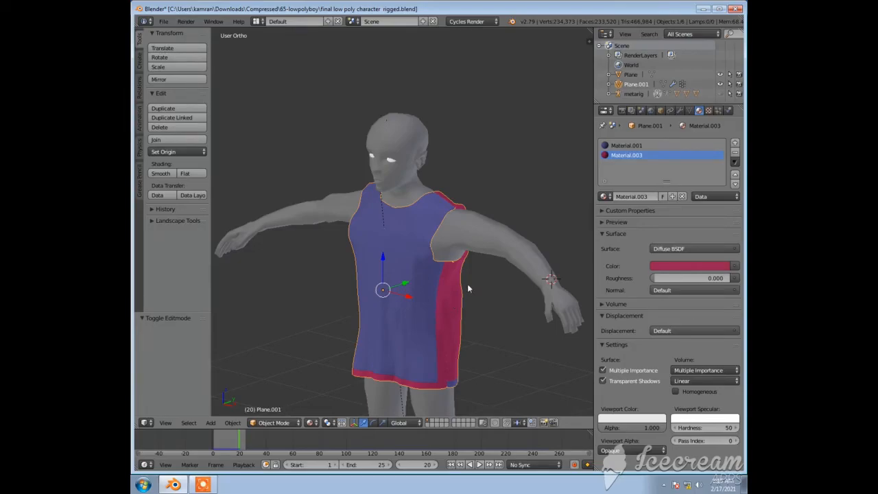
{"action": "scroll", "coordinate": [468, 285], "scroll_direction": "down", "scroll_amount": 1}
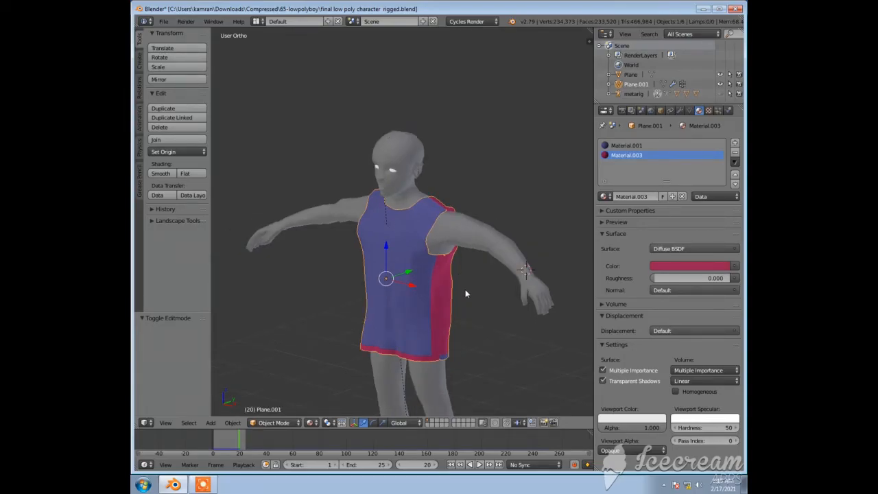